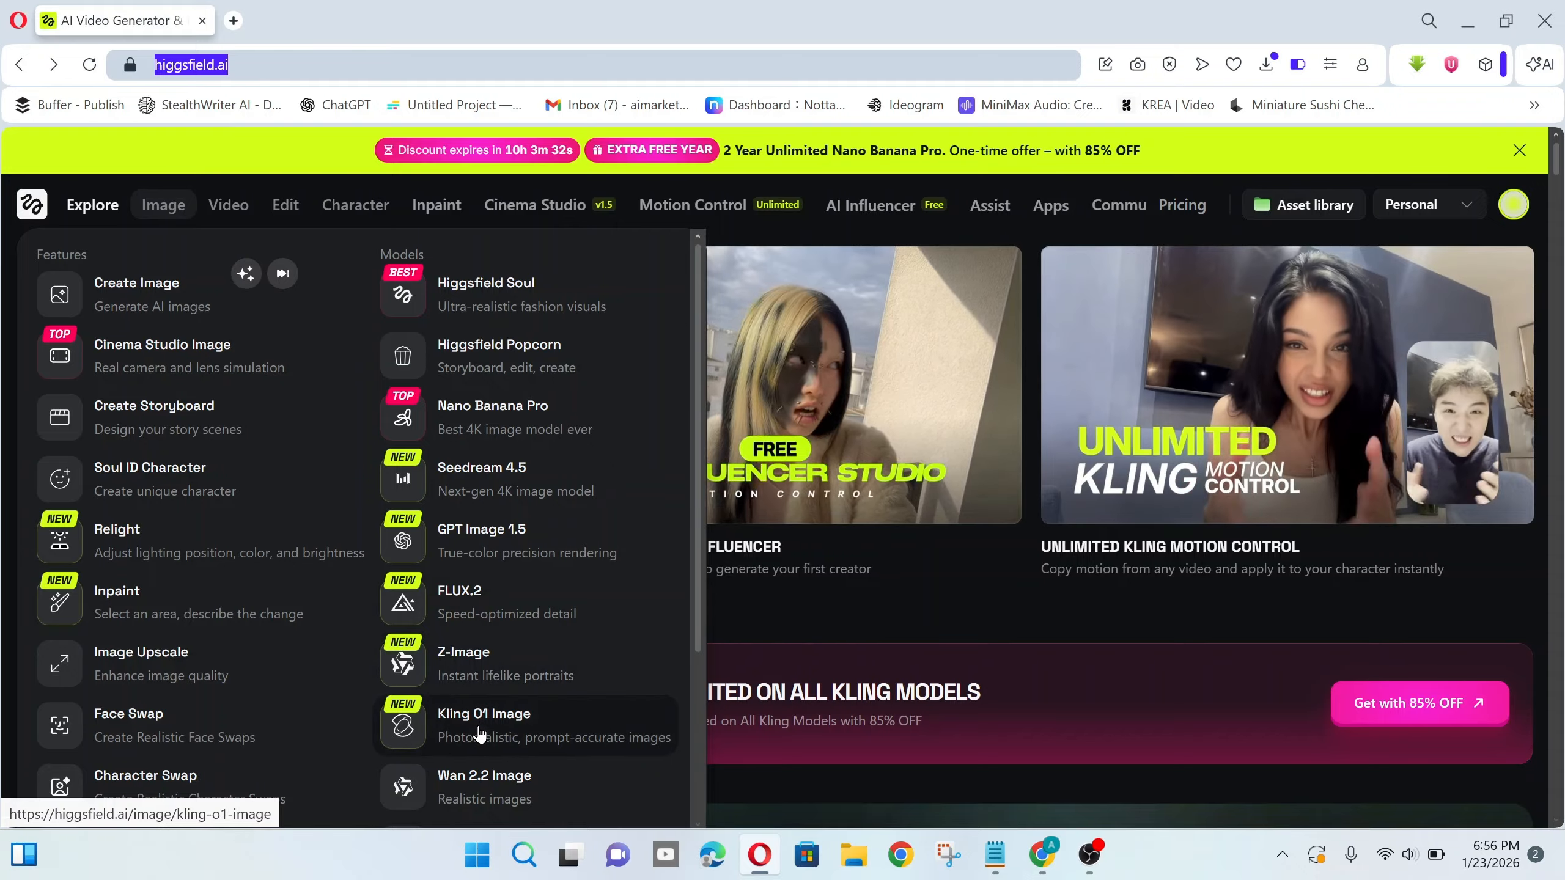
- Choose GPT Image 1.5 from the Image menu's Models list
mouse_move(234, 217)
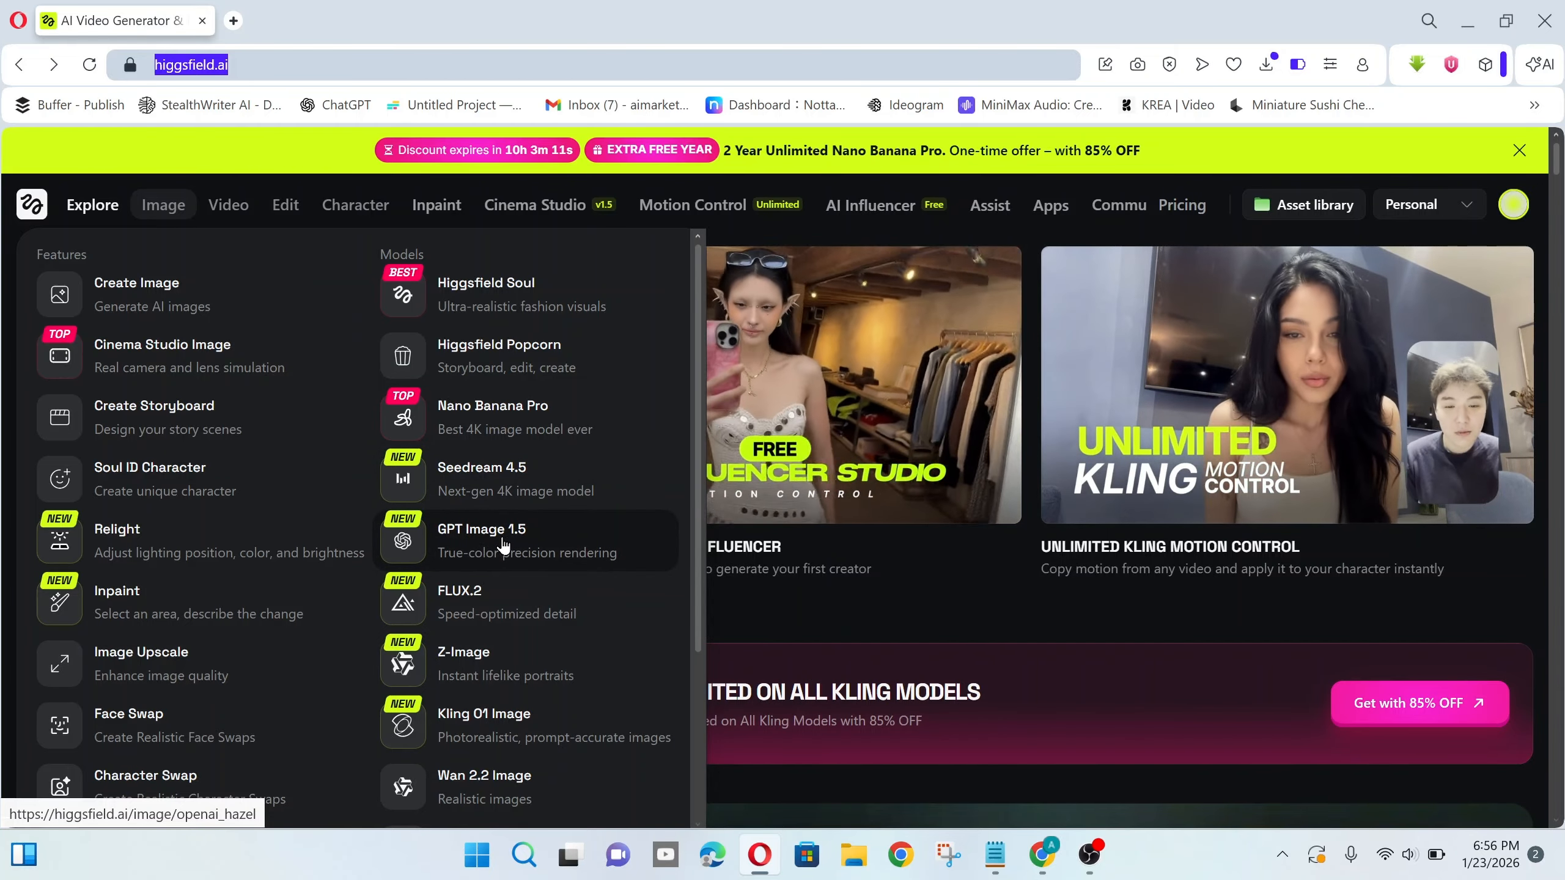
click(487, 551)
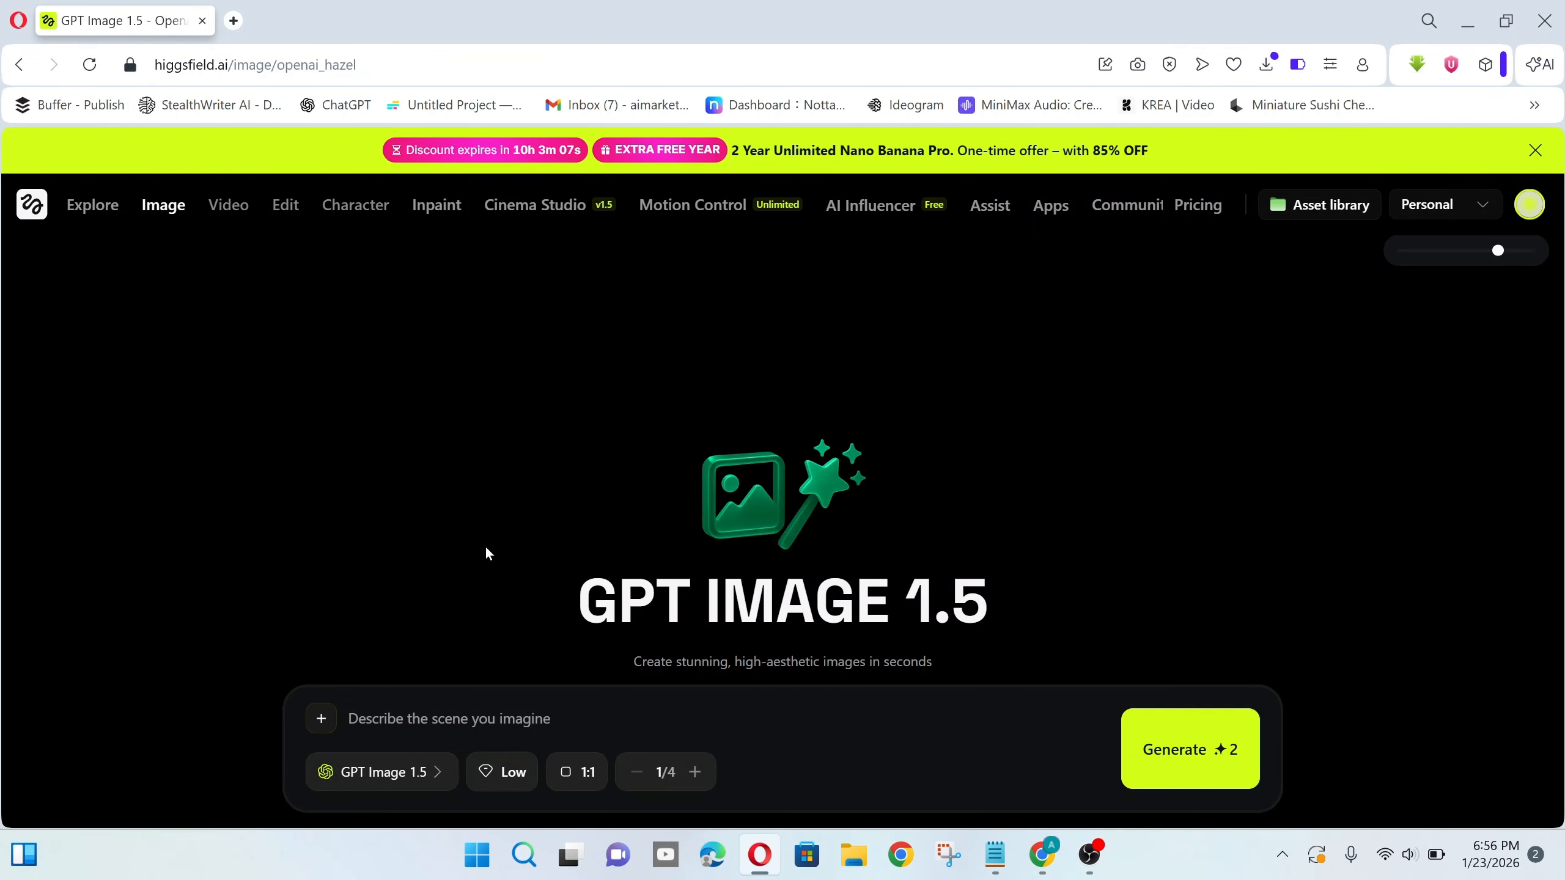
- Set the image quality to High and the aspect ratio to 2:3
click(492, 778)
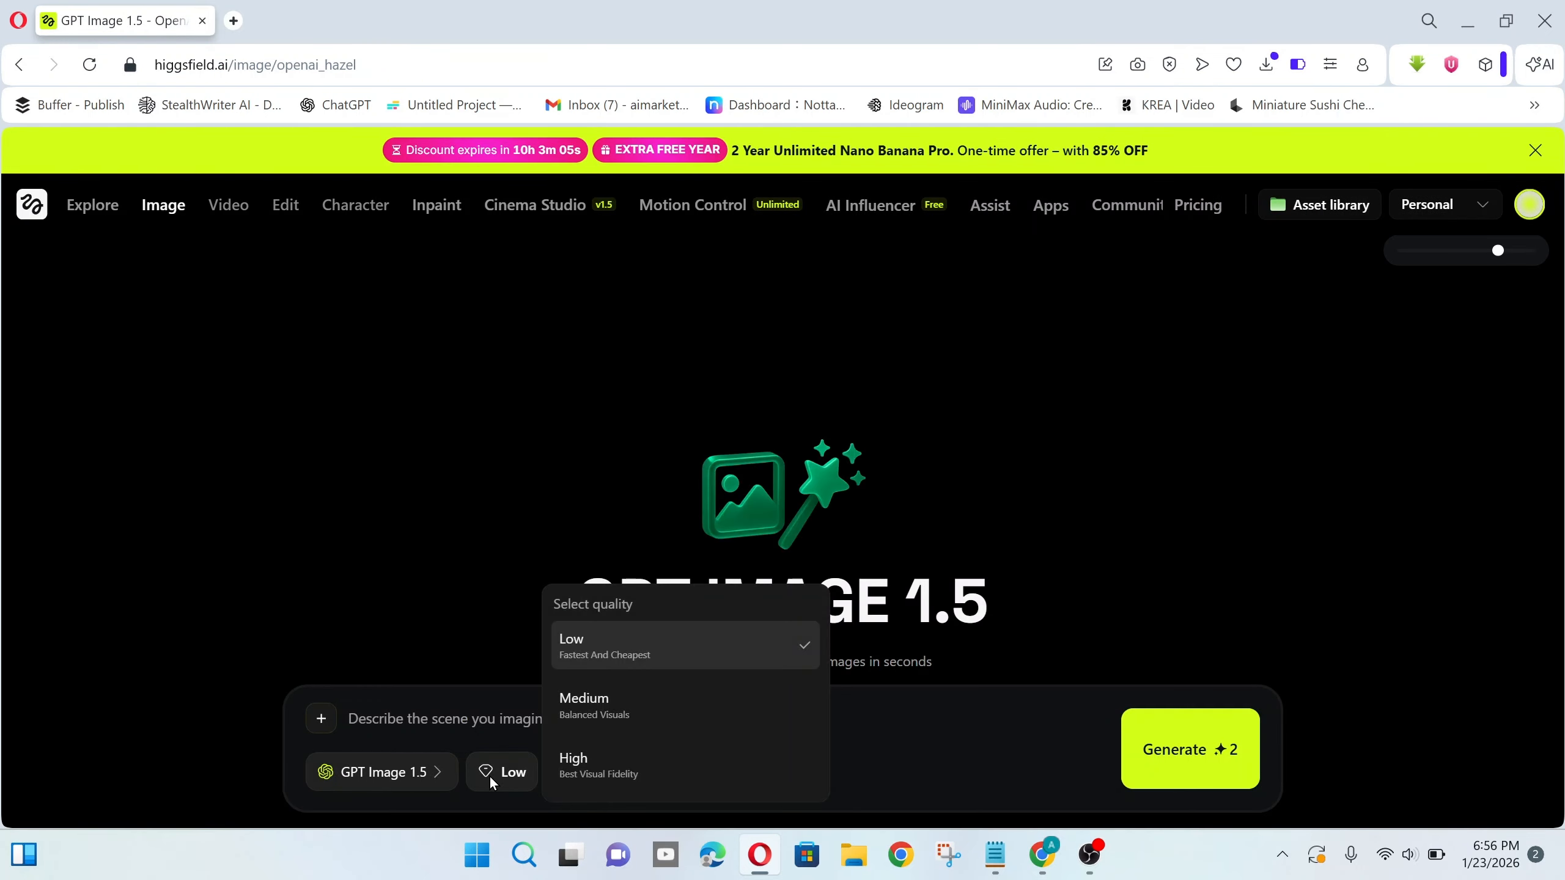
click(628, 758)
click(595, 762)
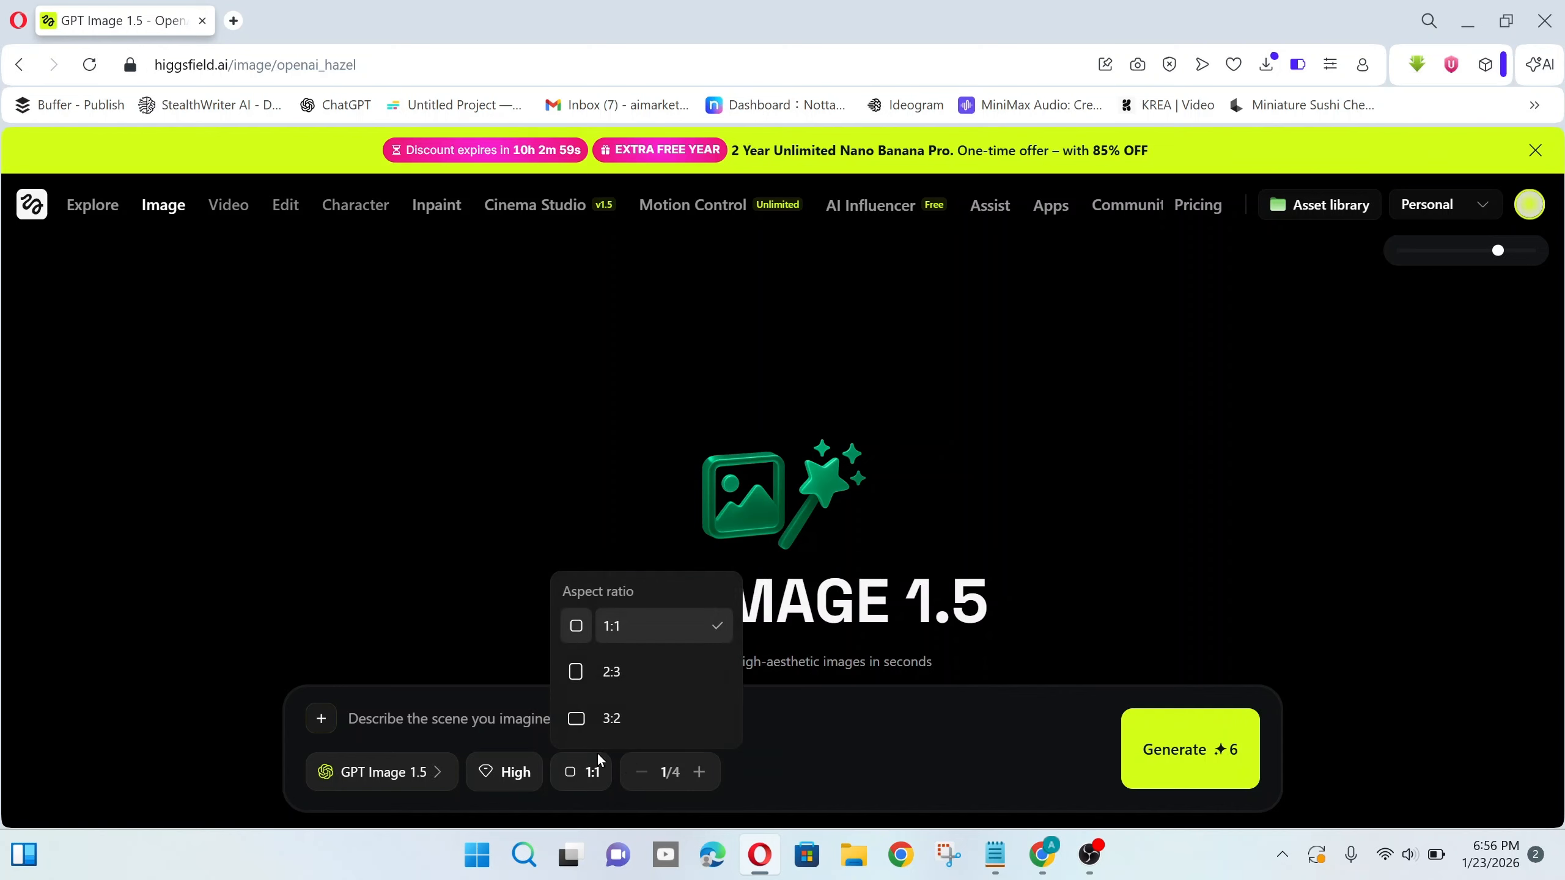
click(644, 674)
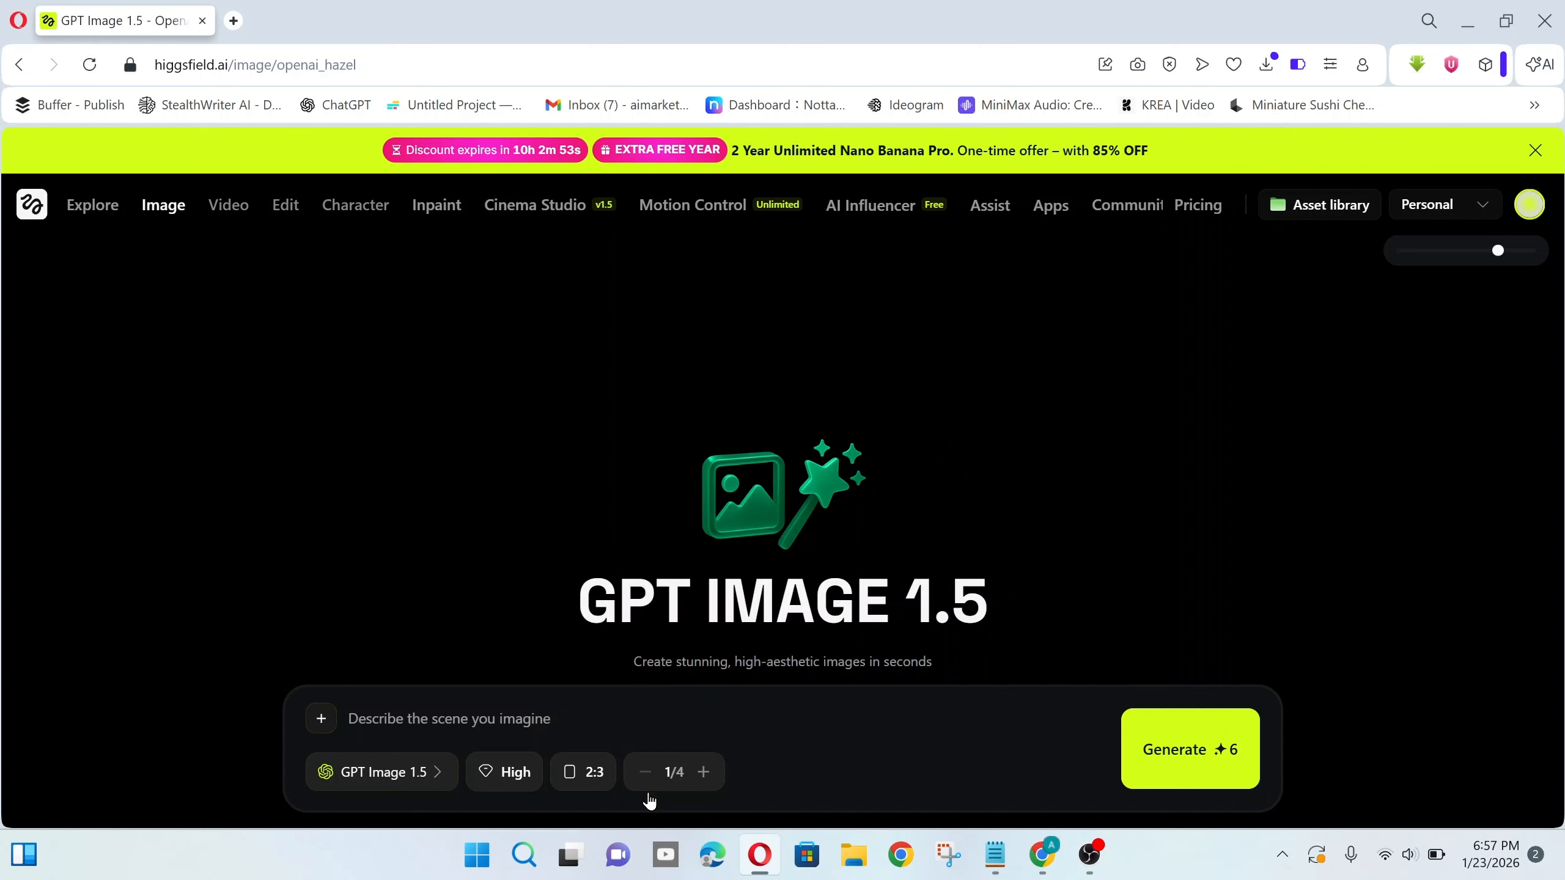
- Paste the orange boxer character prompt, generate it, and view the result full size
right_click(553, 722)
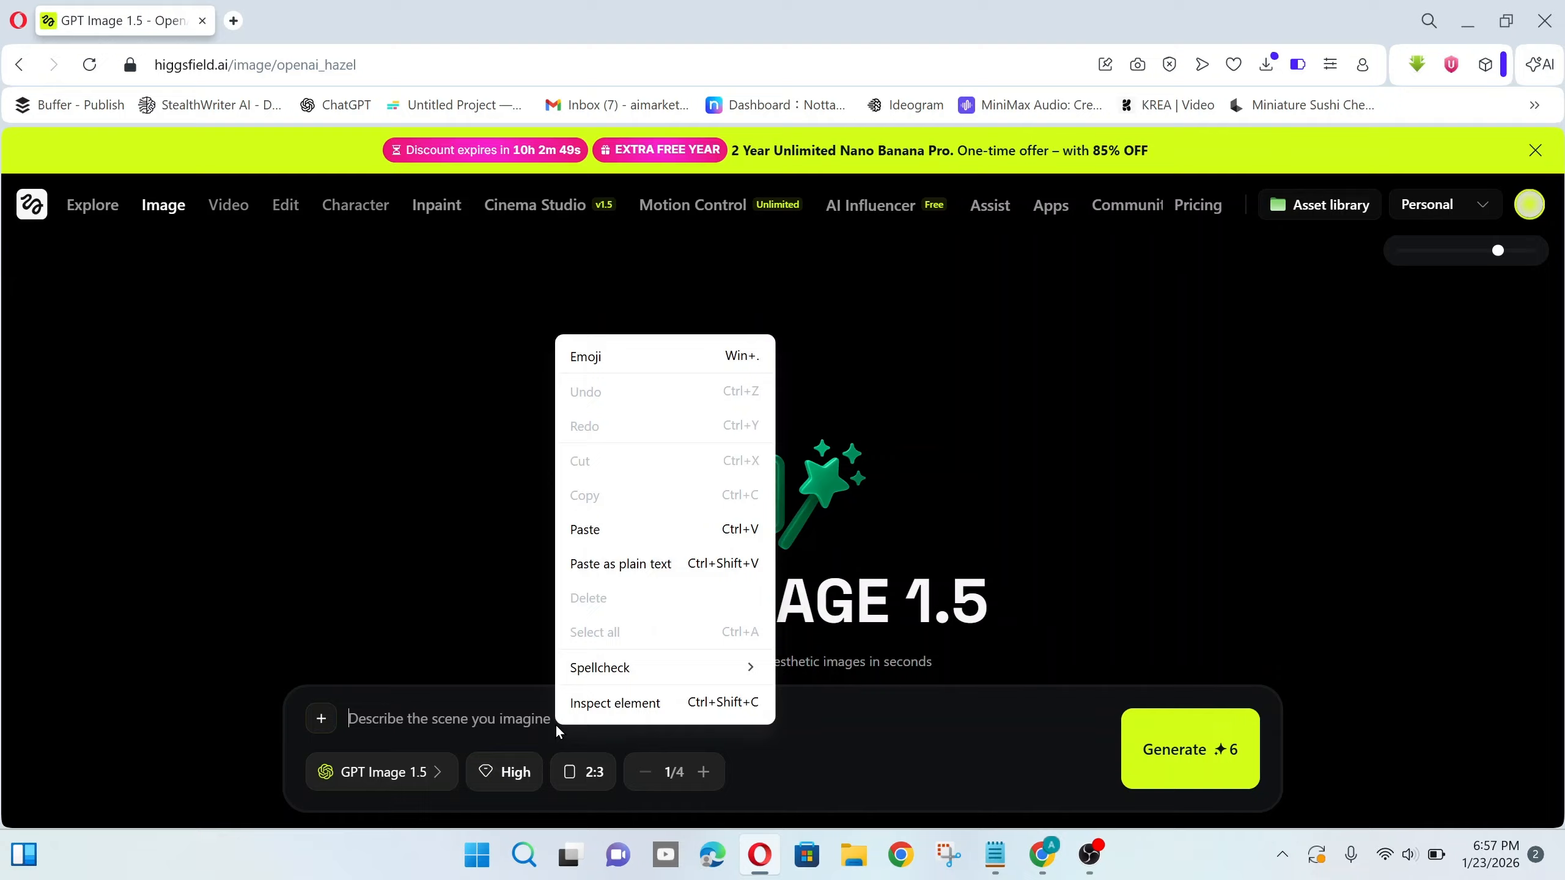
click(618, 525)
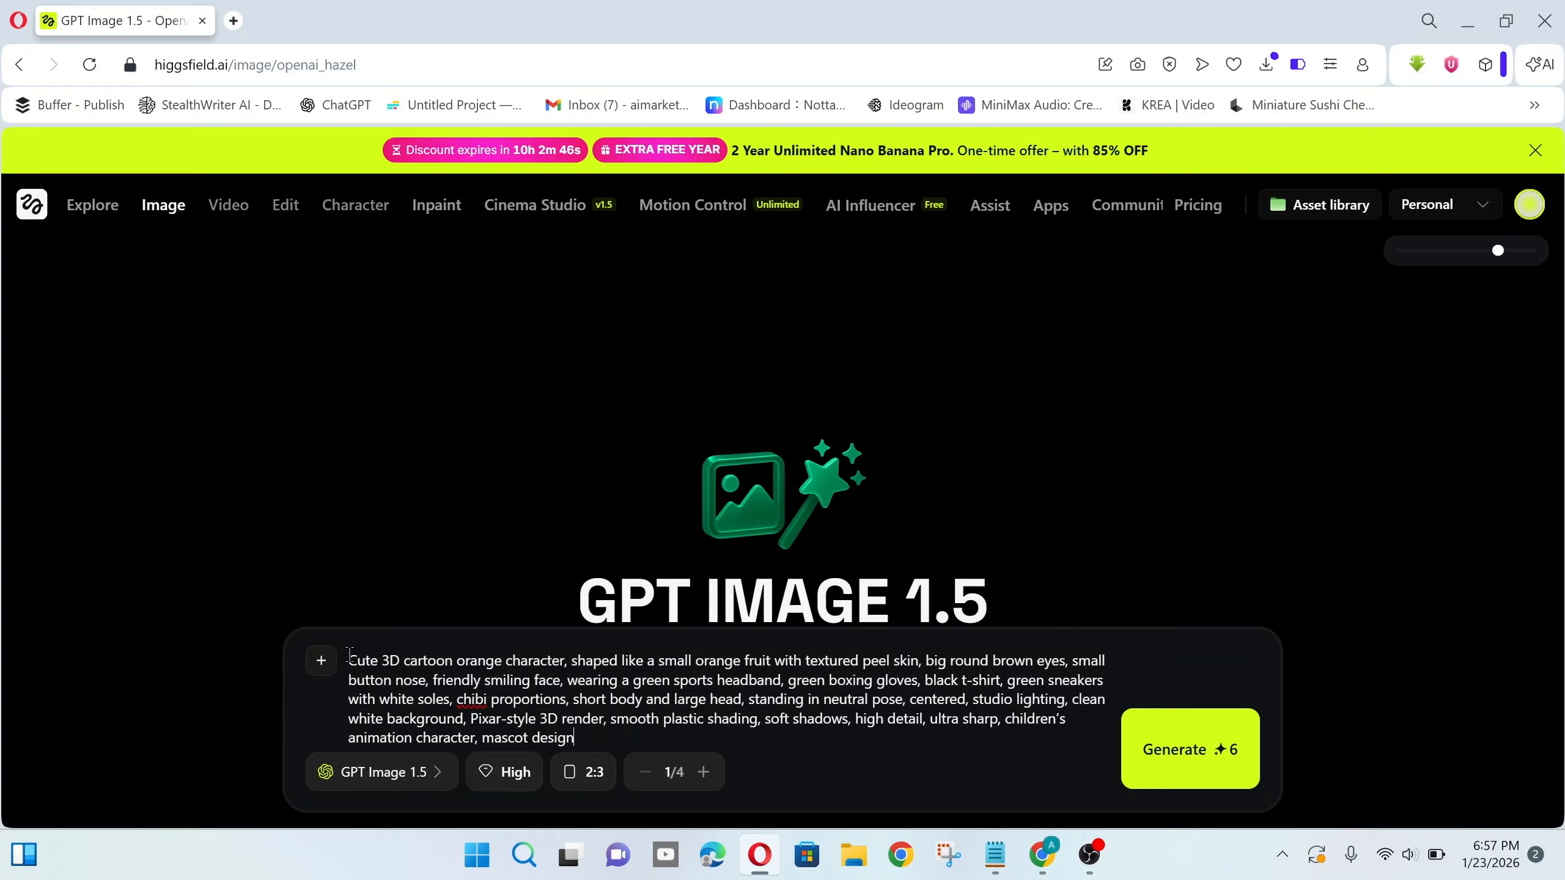
drag(349, 659, 655, 744)
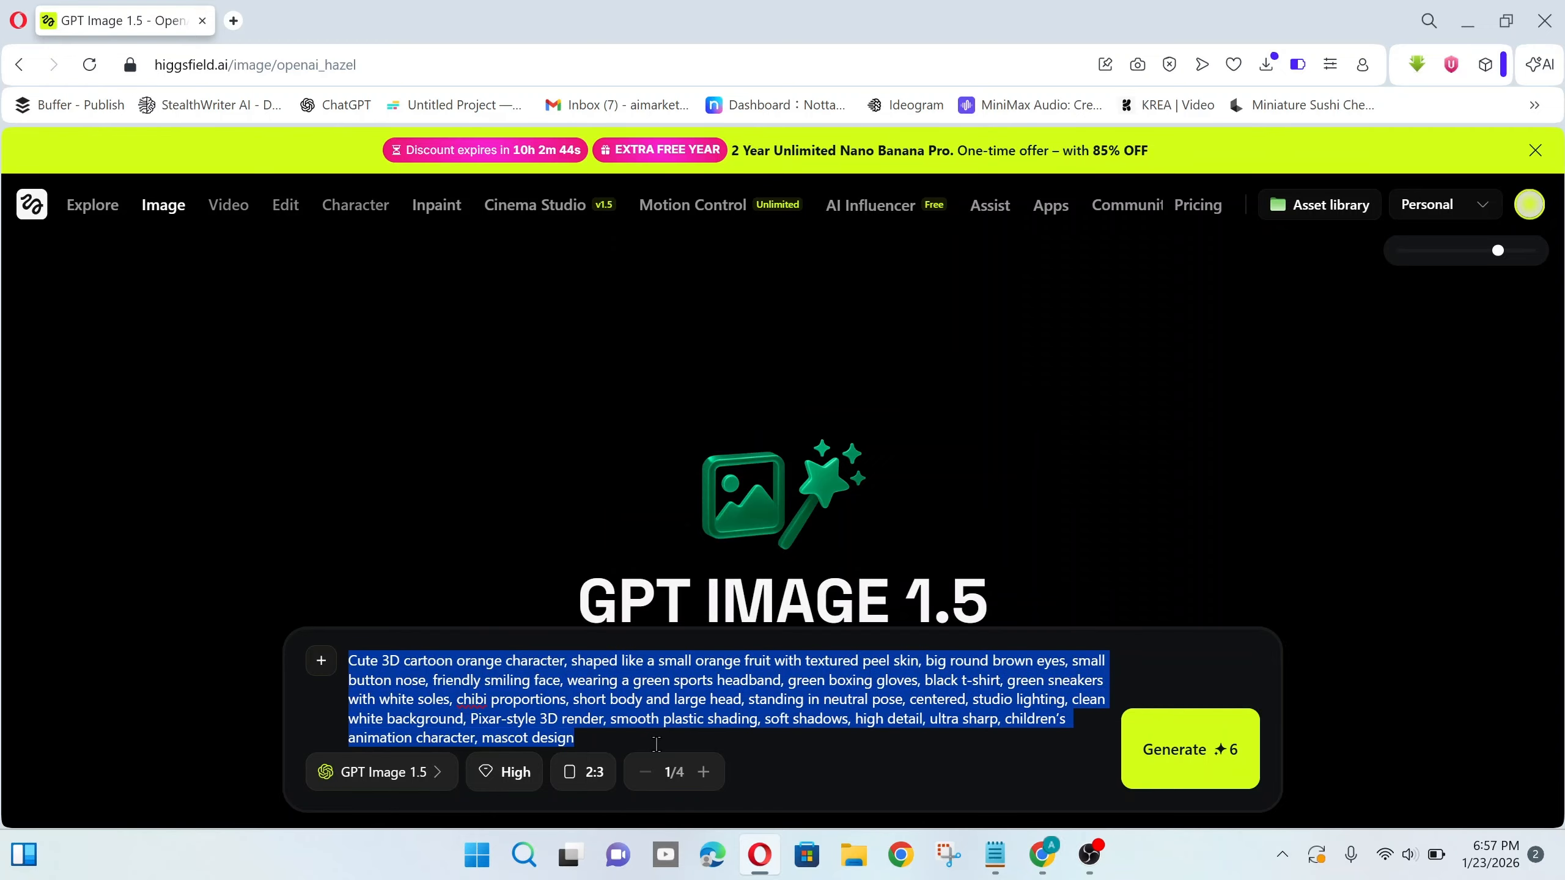
click(656, 744)
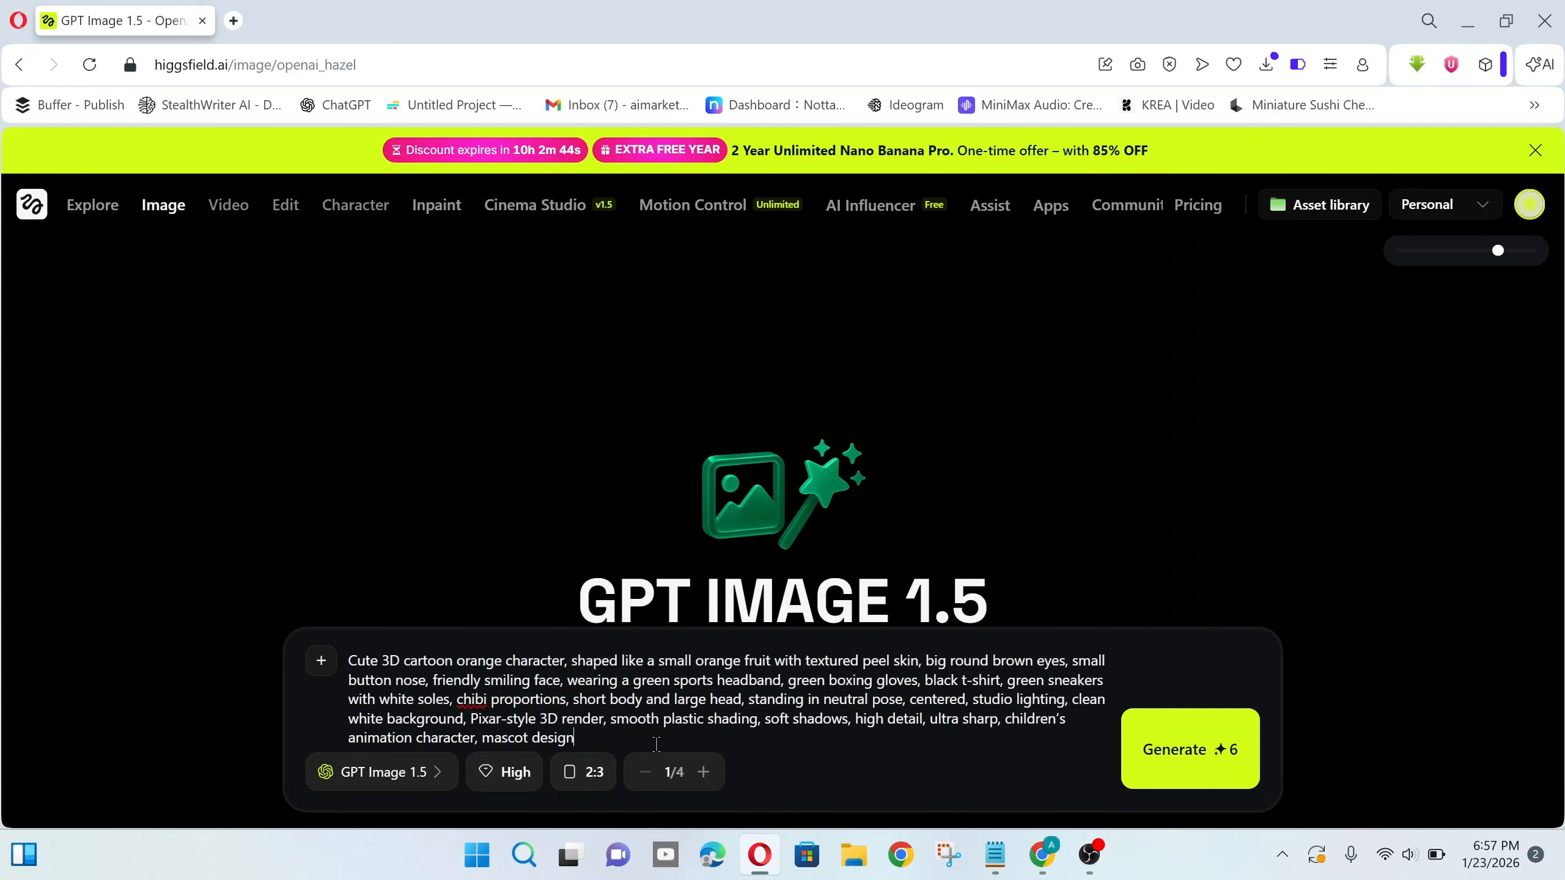
click(1173, 769)
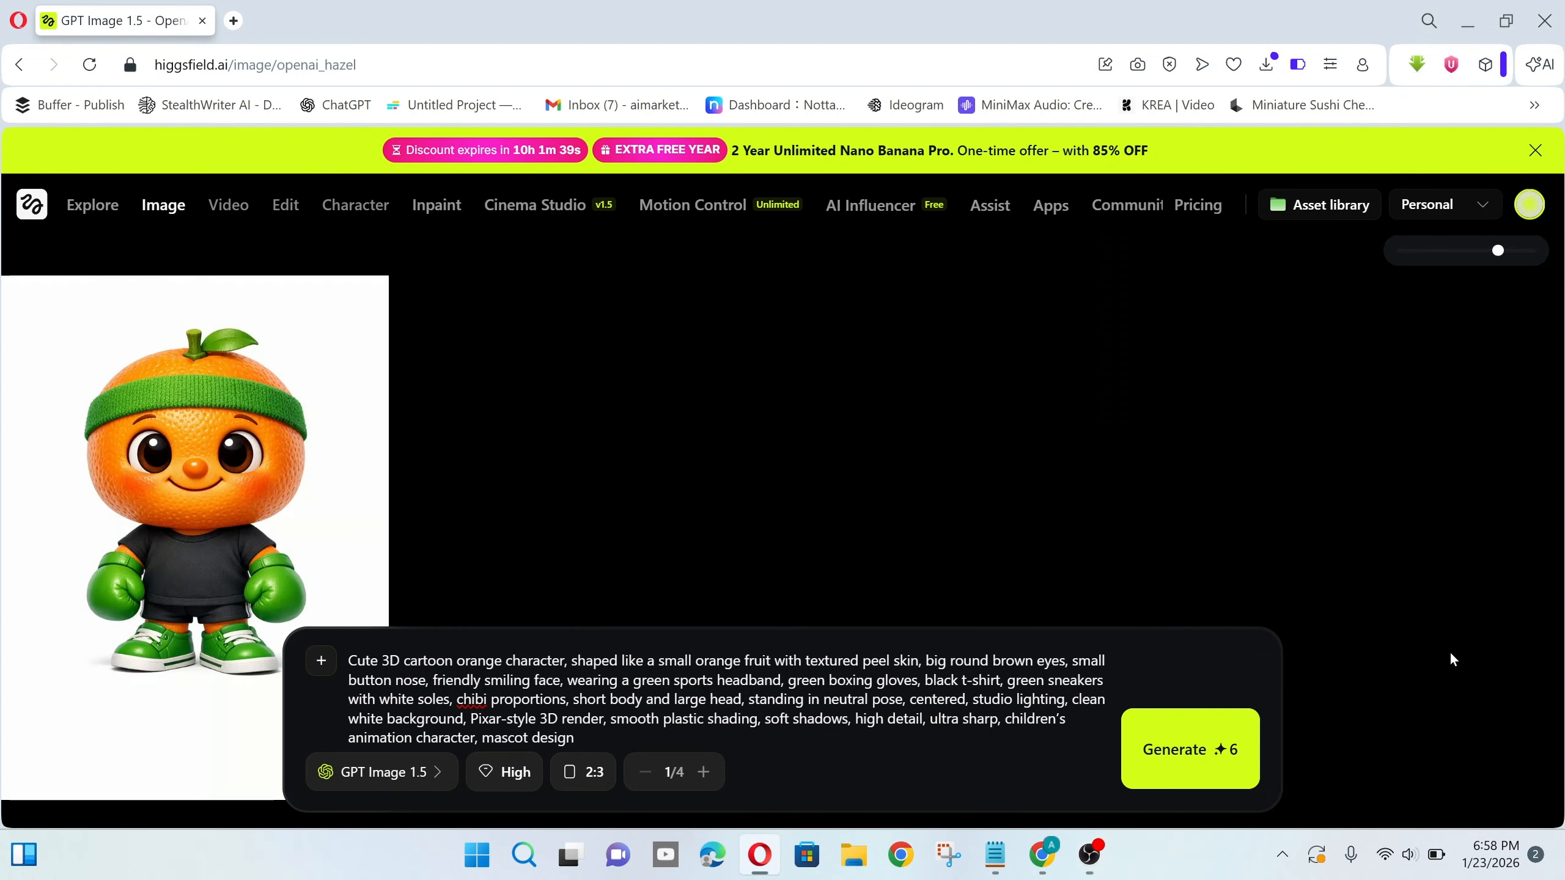
click(252, 566)
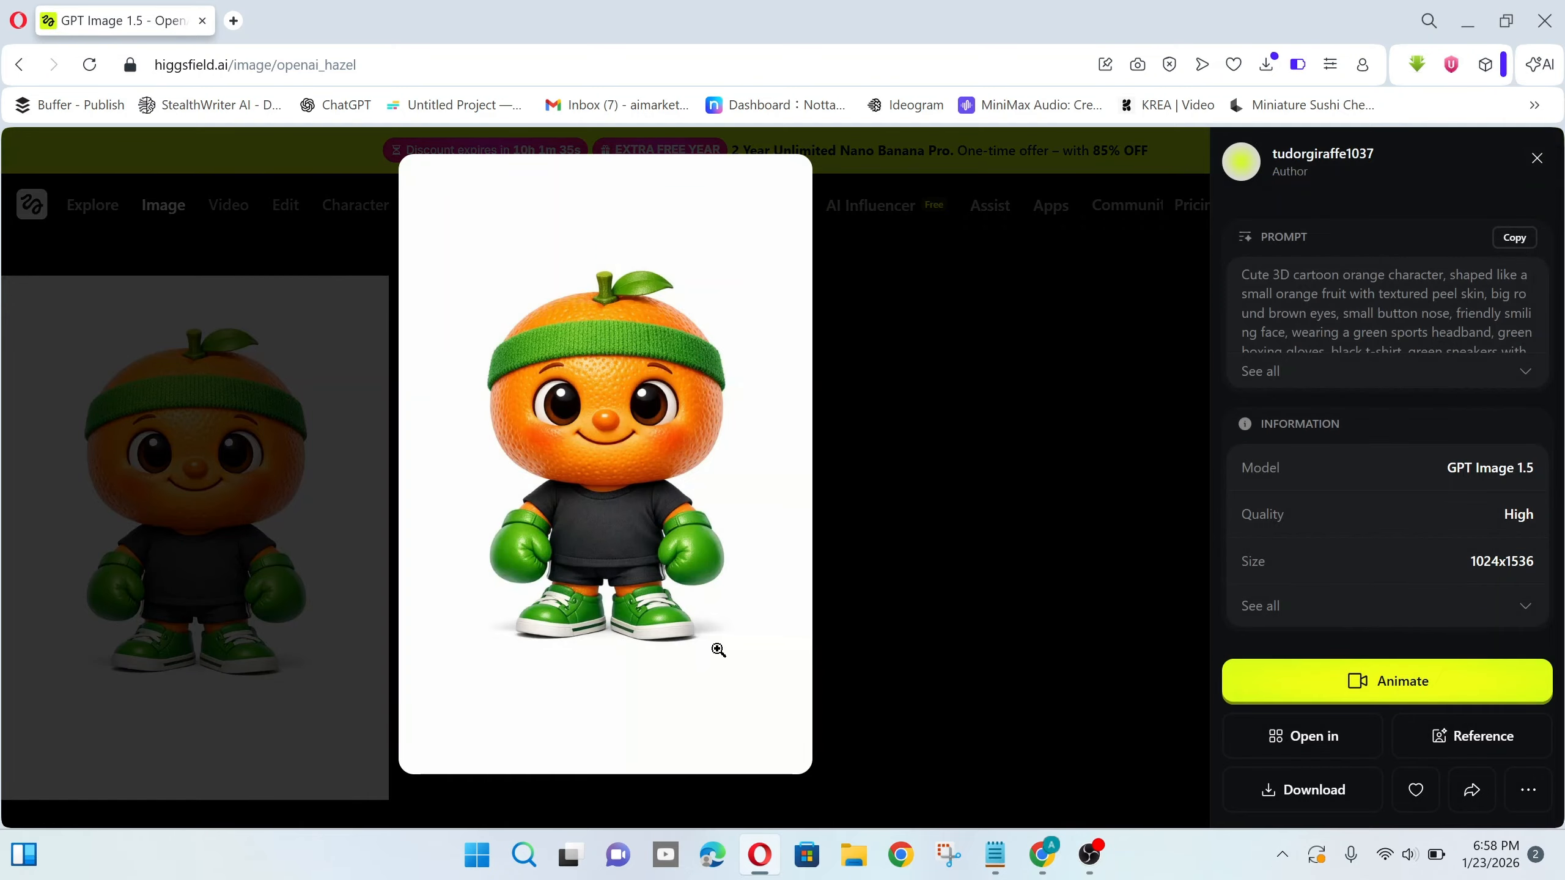
click(617, 479)
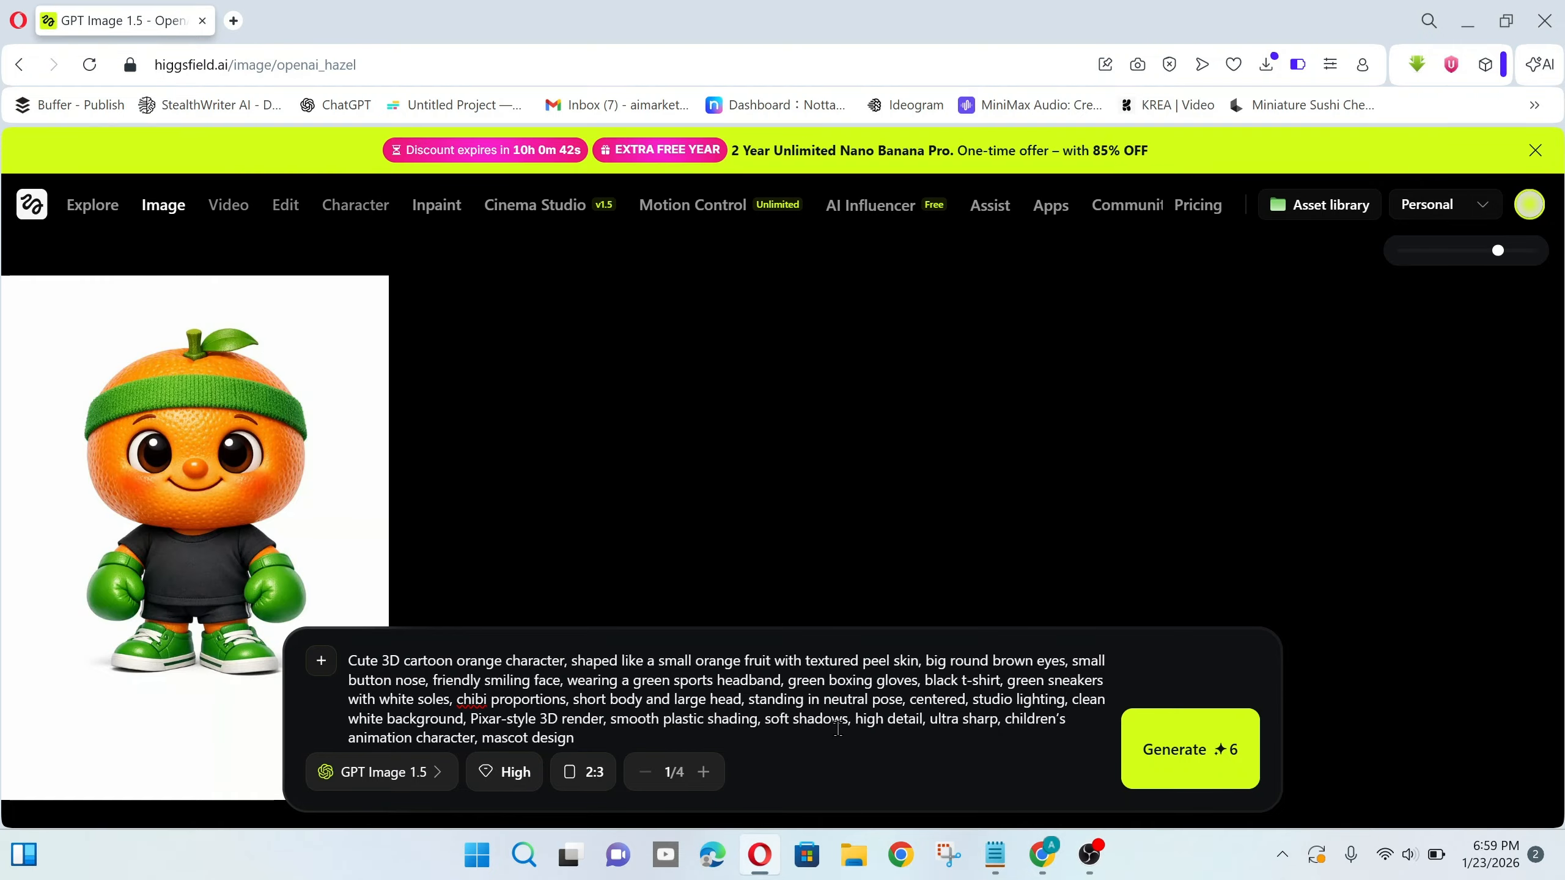
- Replace the orange prompt with the pasted baby duck prompt
triple_click(838, 728)
key(BackSpace)
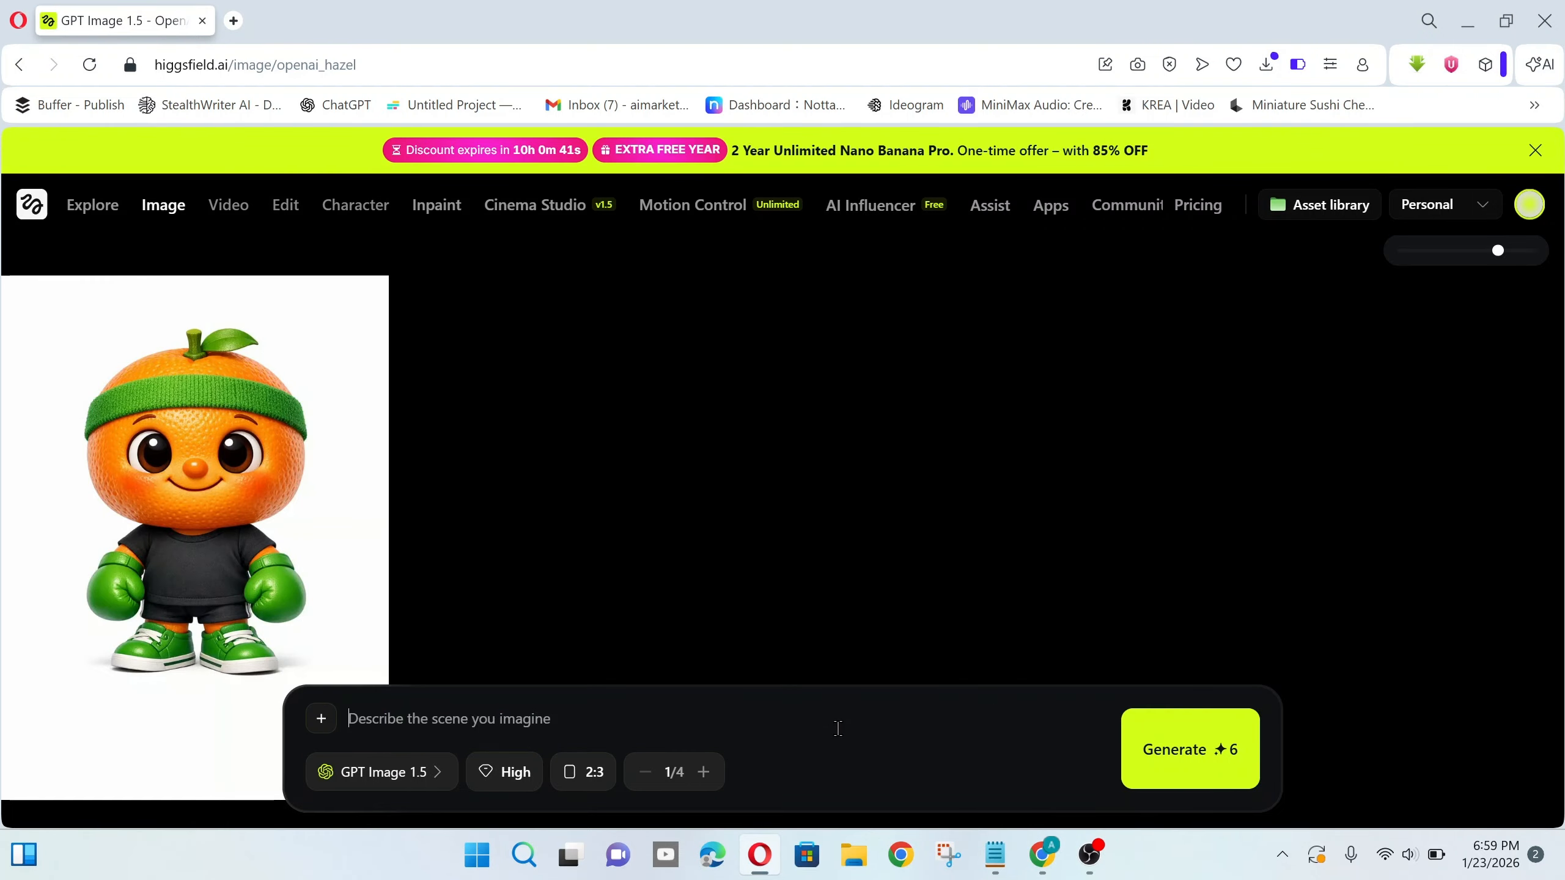
right_click(534, 717)
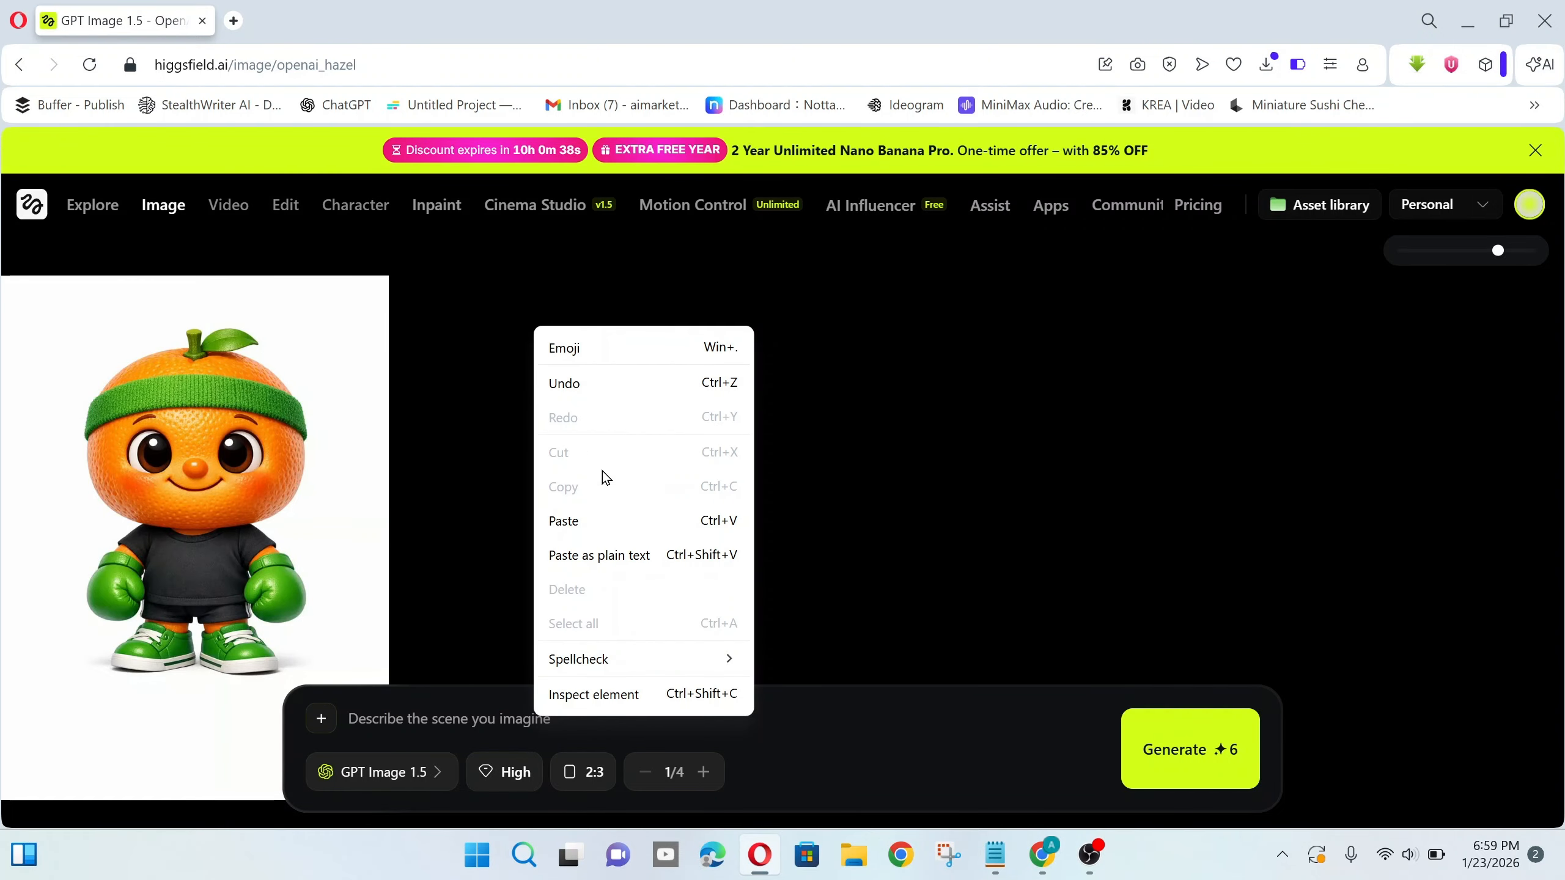
click(599, 568)
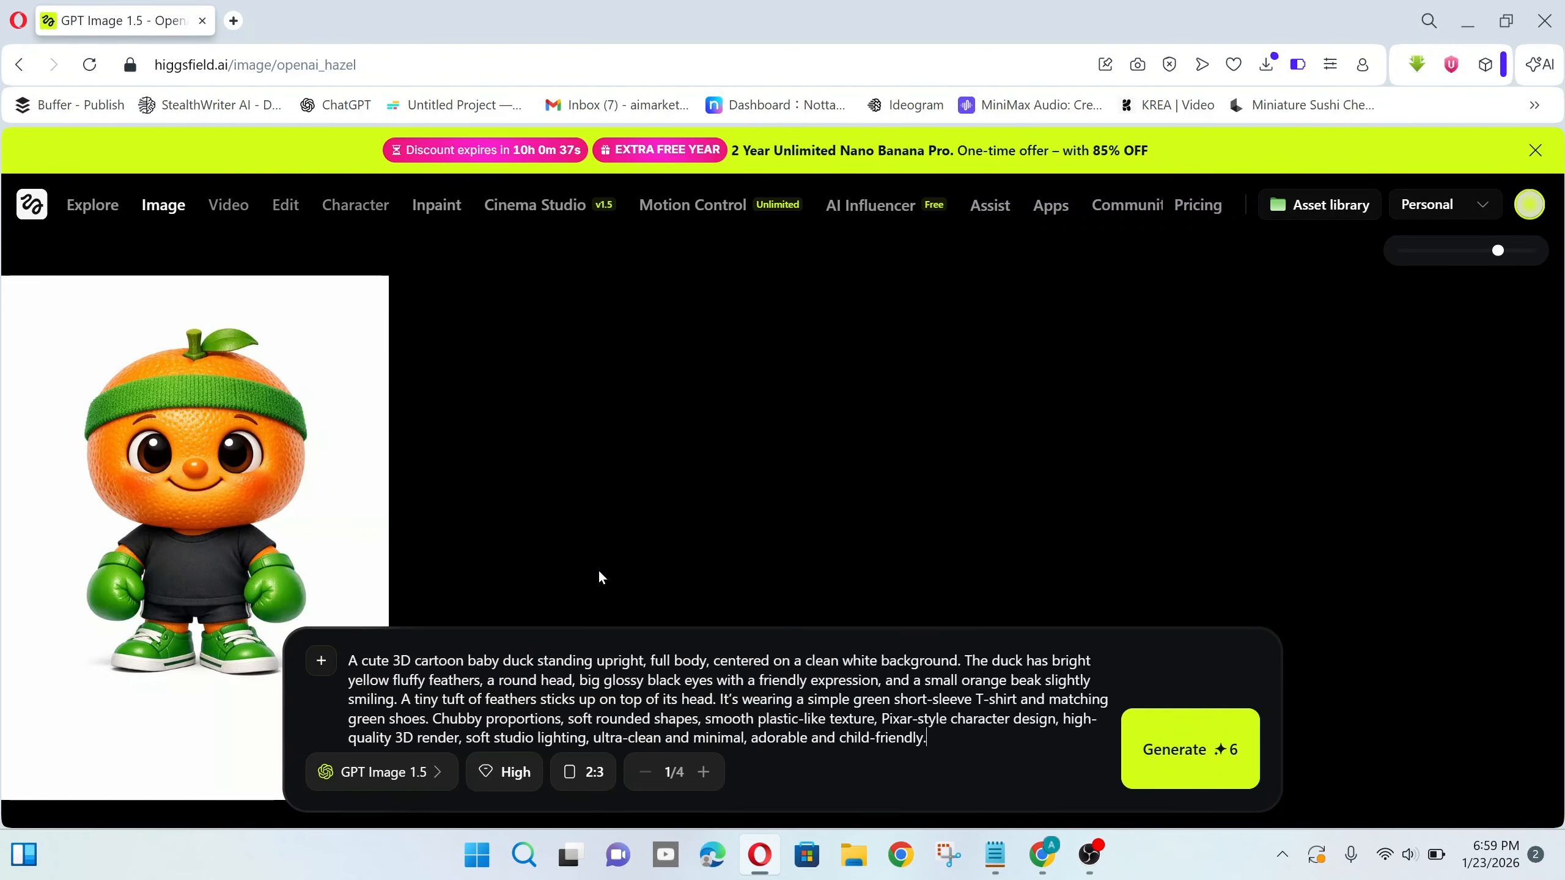
- Switch to FLUX.2 Pro at 9:16 and 2K quality, then generate the duck image
click(434, 774)
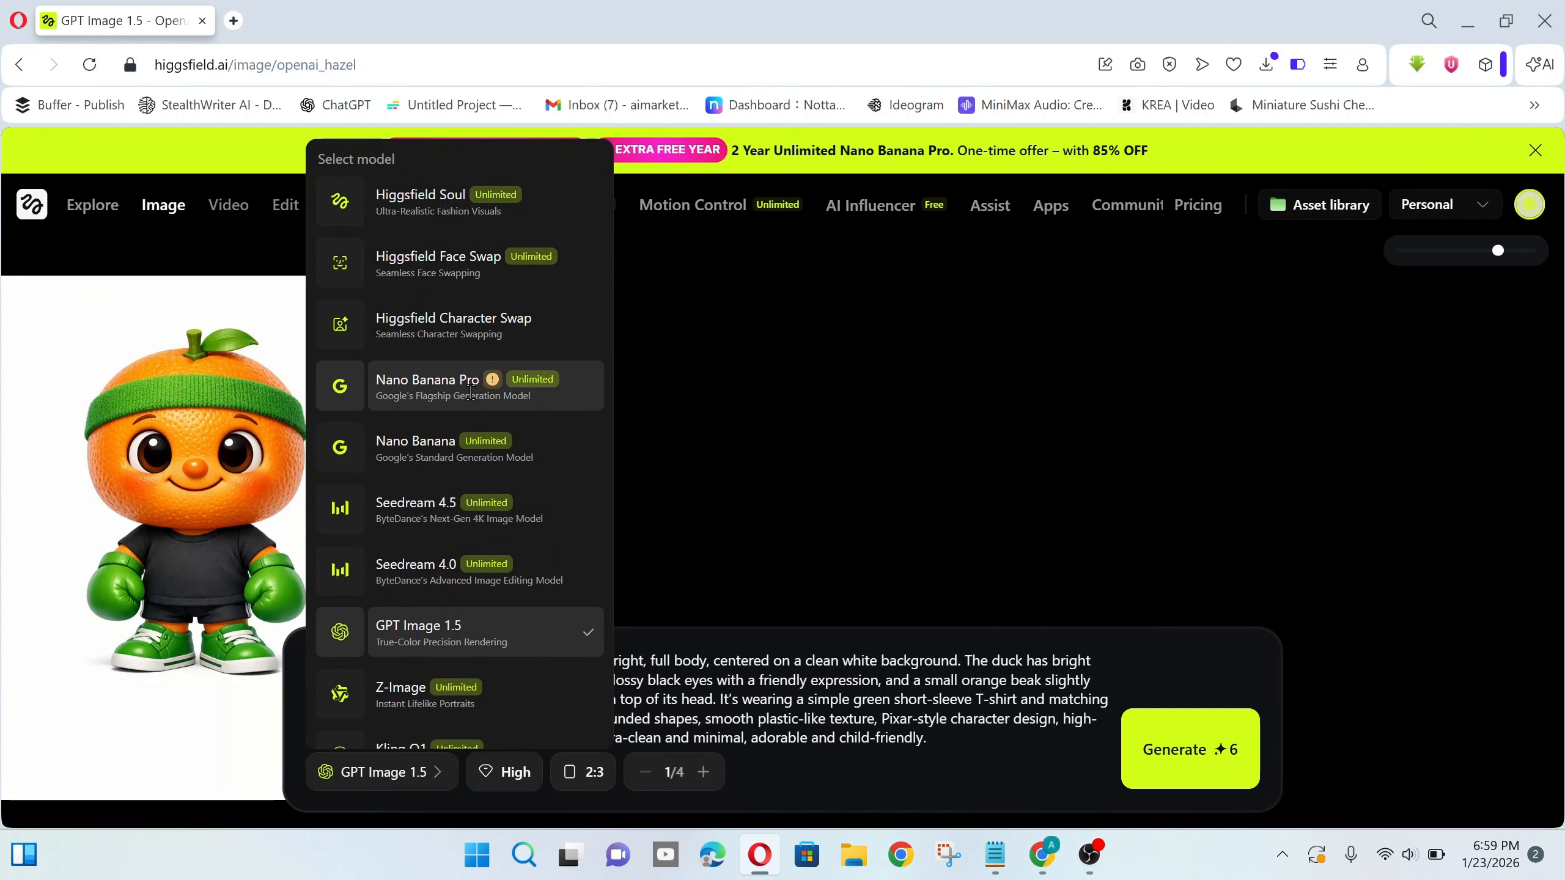
scroll(450, 573, down, 4)
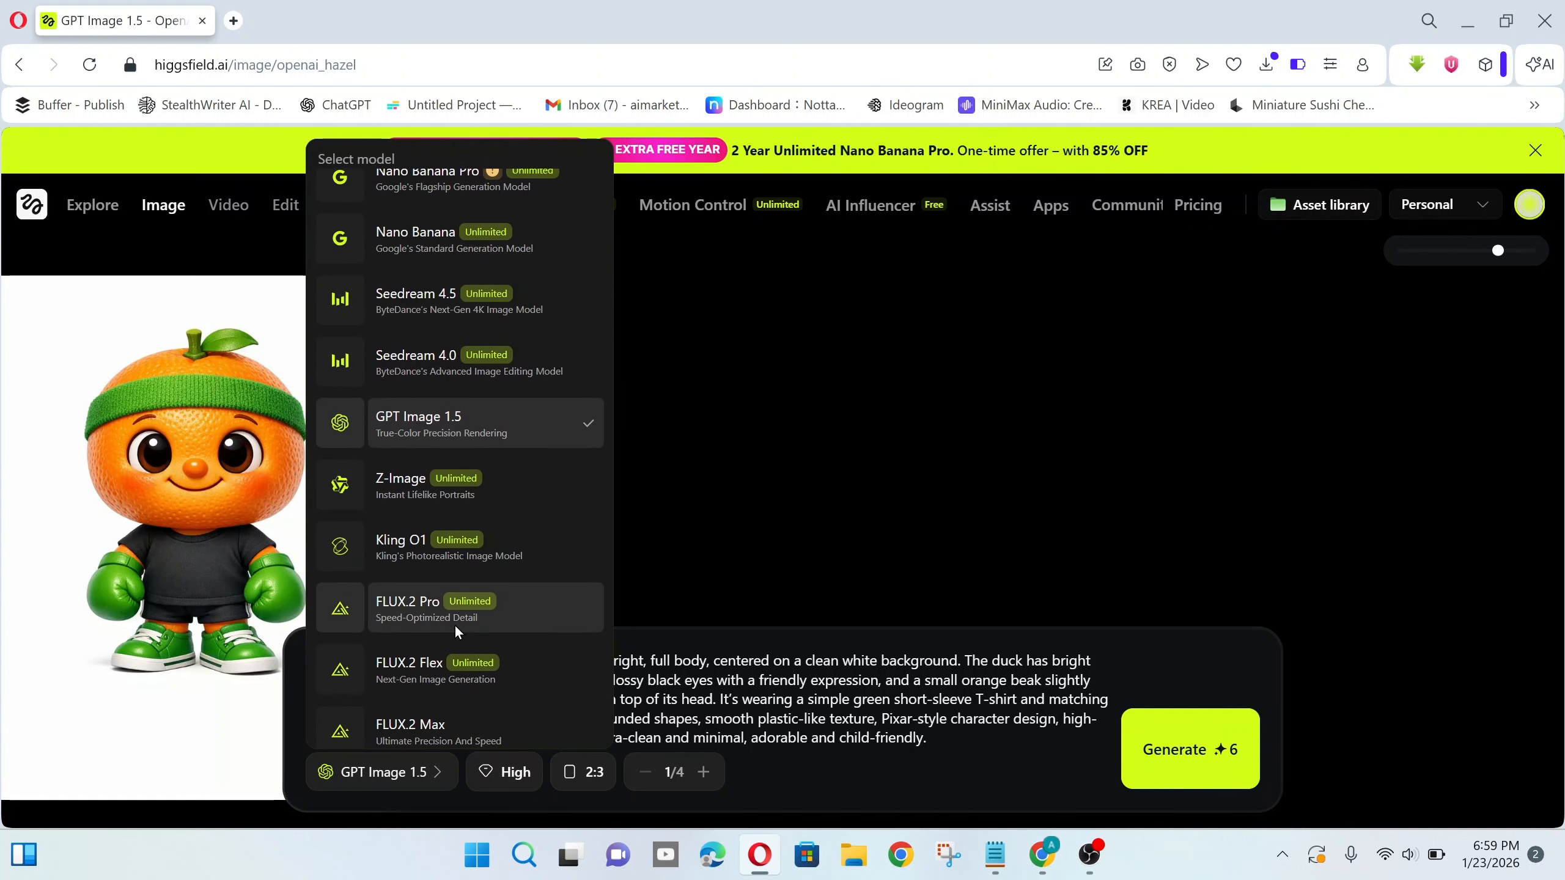
click(432, 601)
click(475, 773)
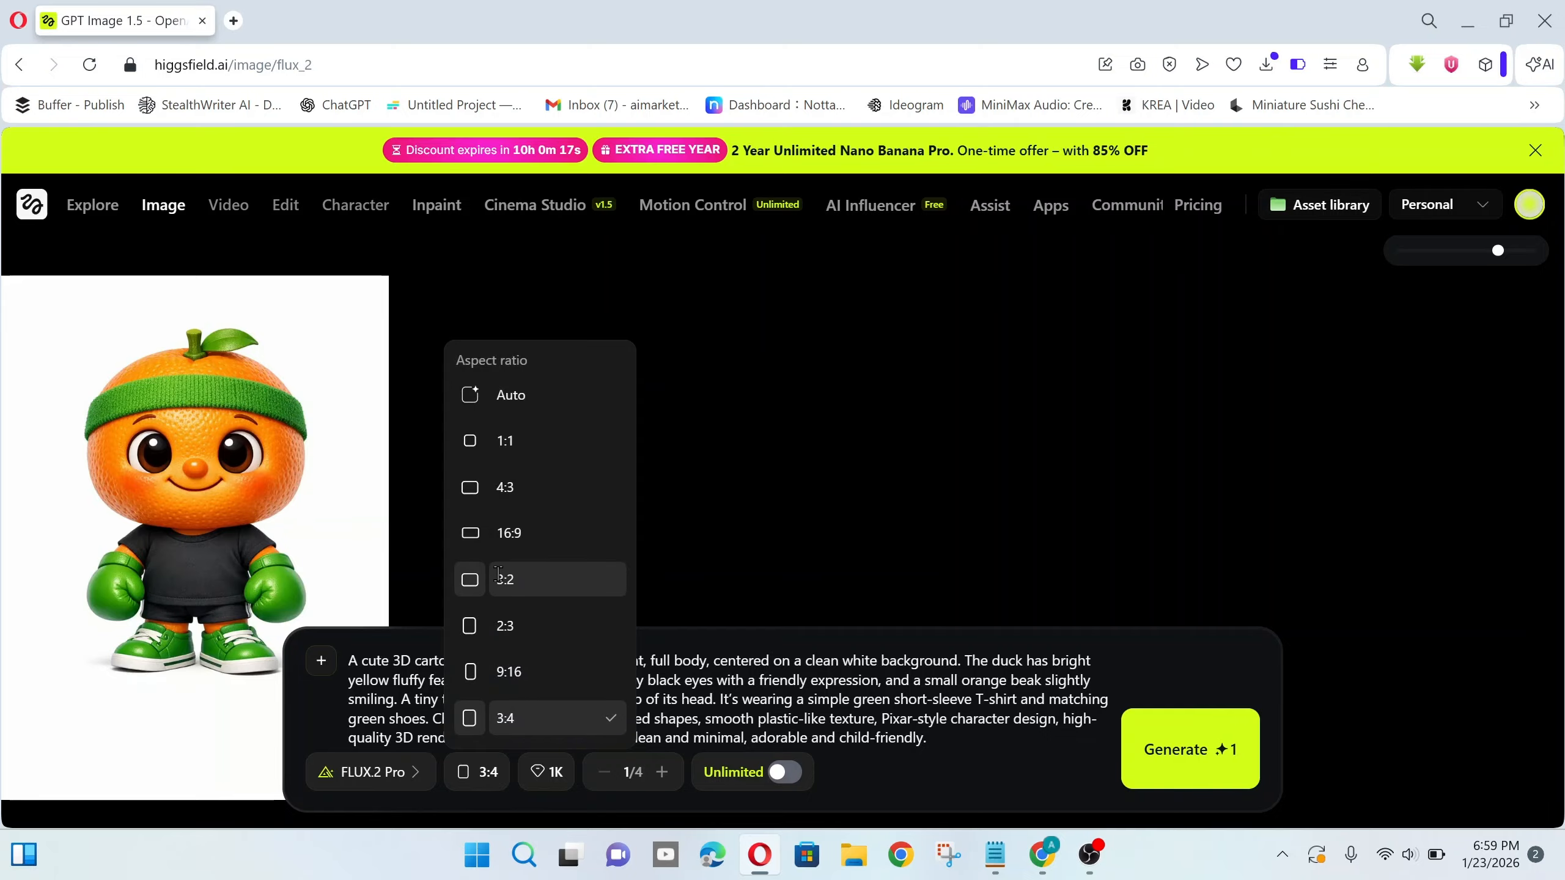
click(526, 670)
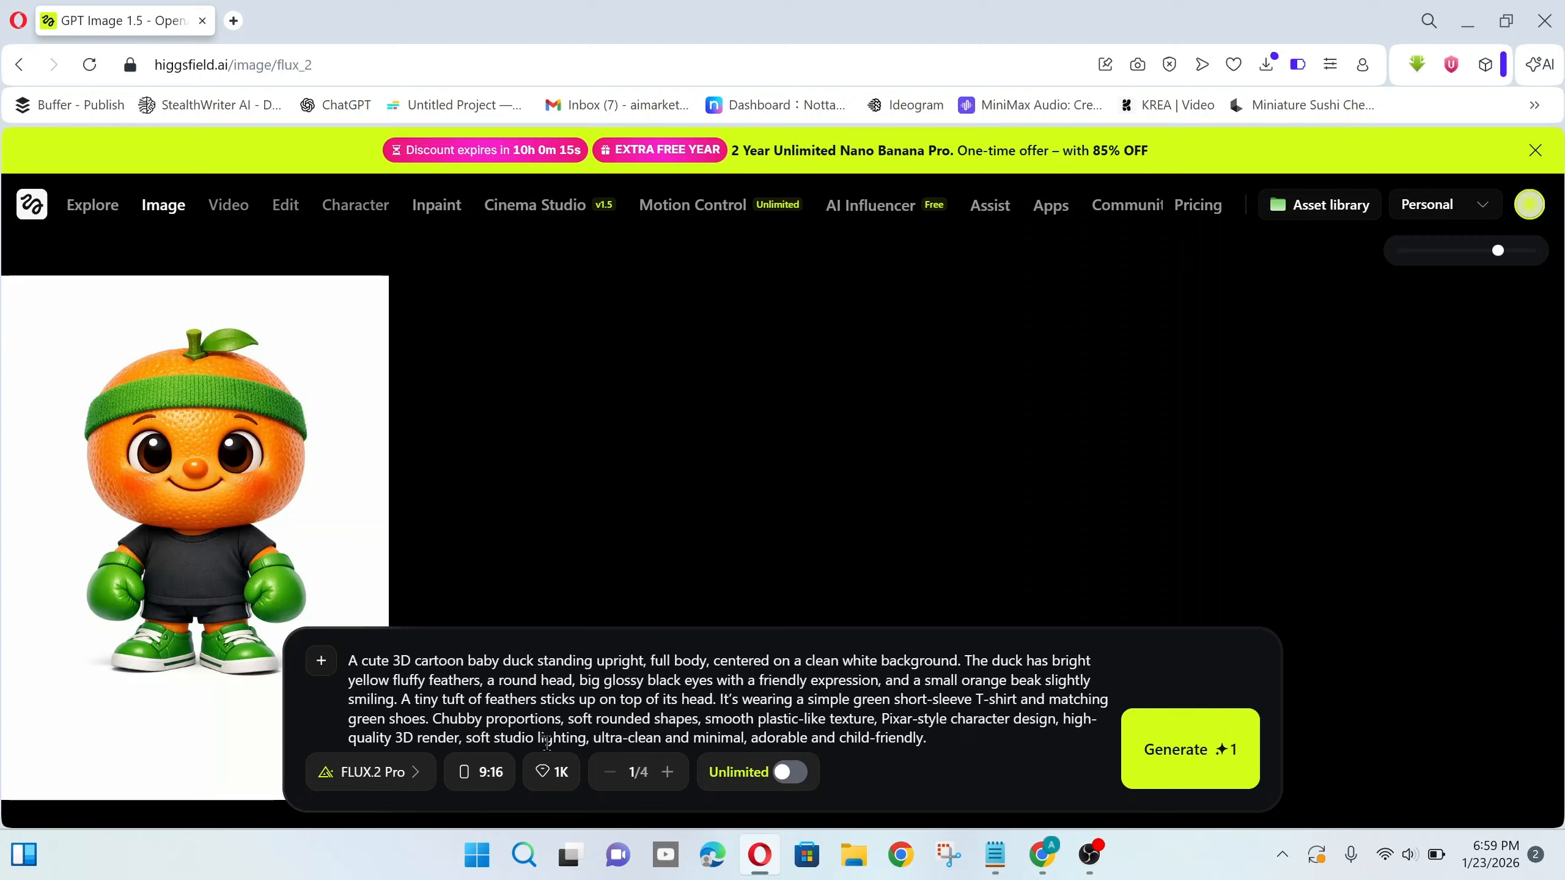
click(556, 772)
click(661, 763)
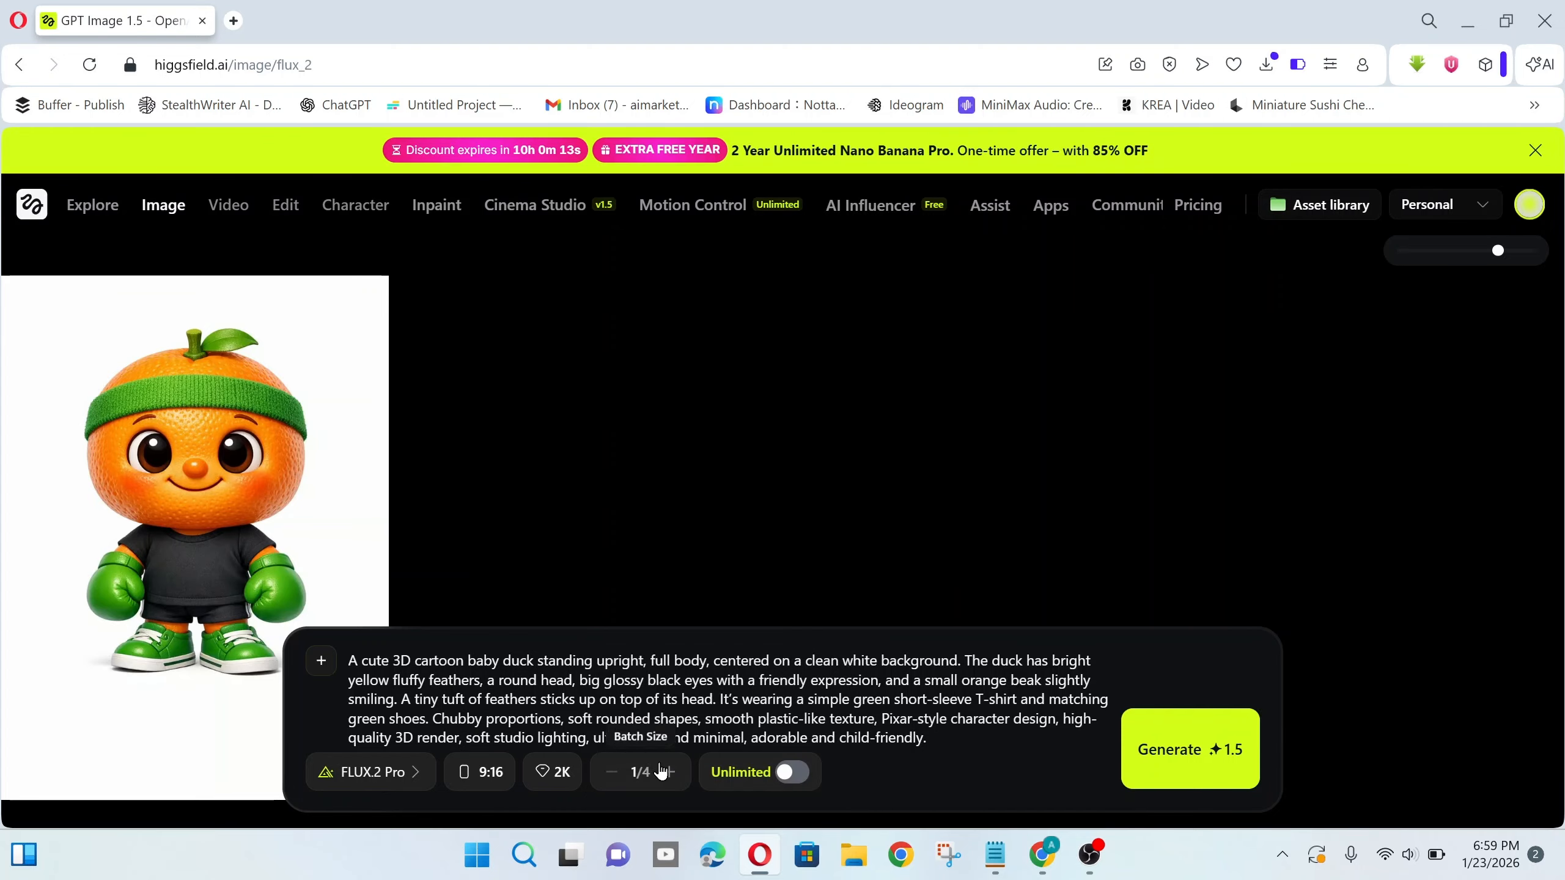
click(1188, 751)
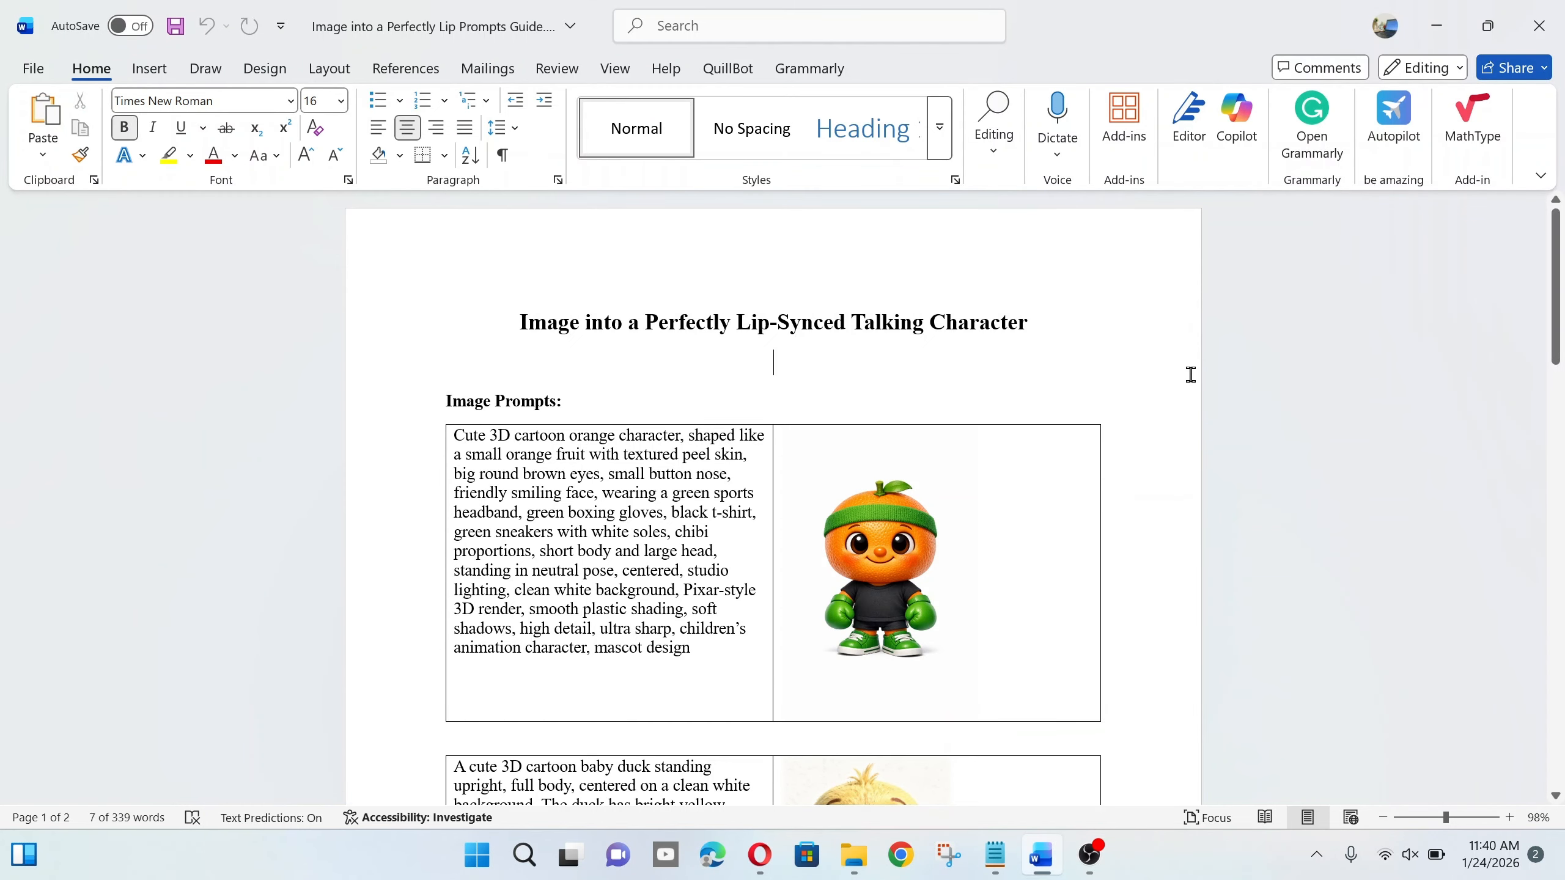
- Scroll the Word prompt guide past the selected baby duck prompt to the Dogs Podcast prompt
scroll(469, 380, down, 1)
drag(469, 380, 675, 548)
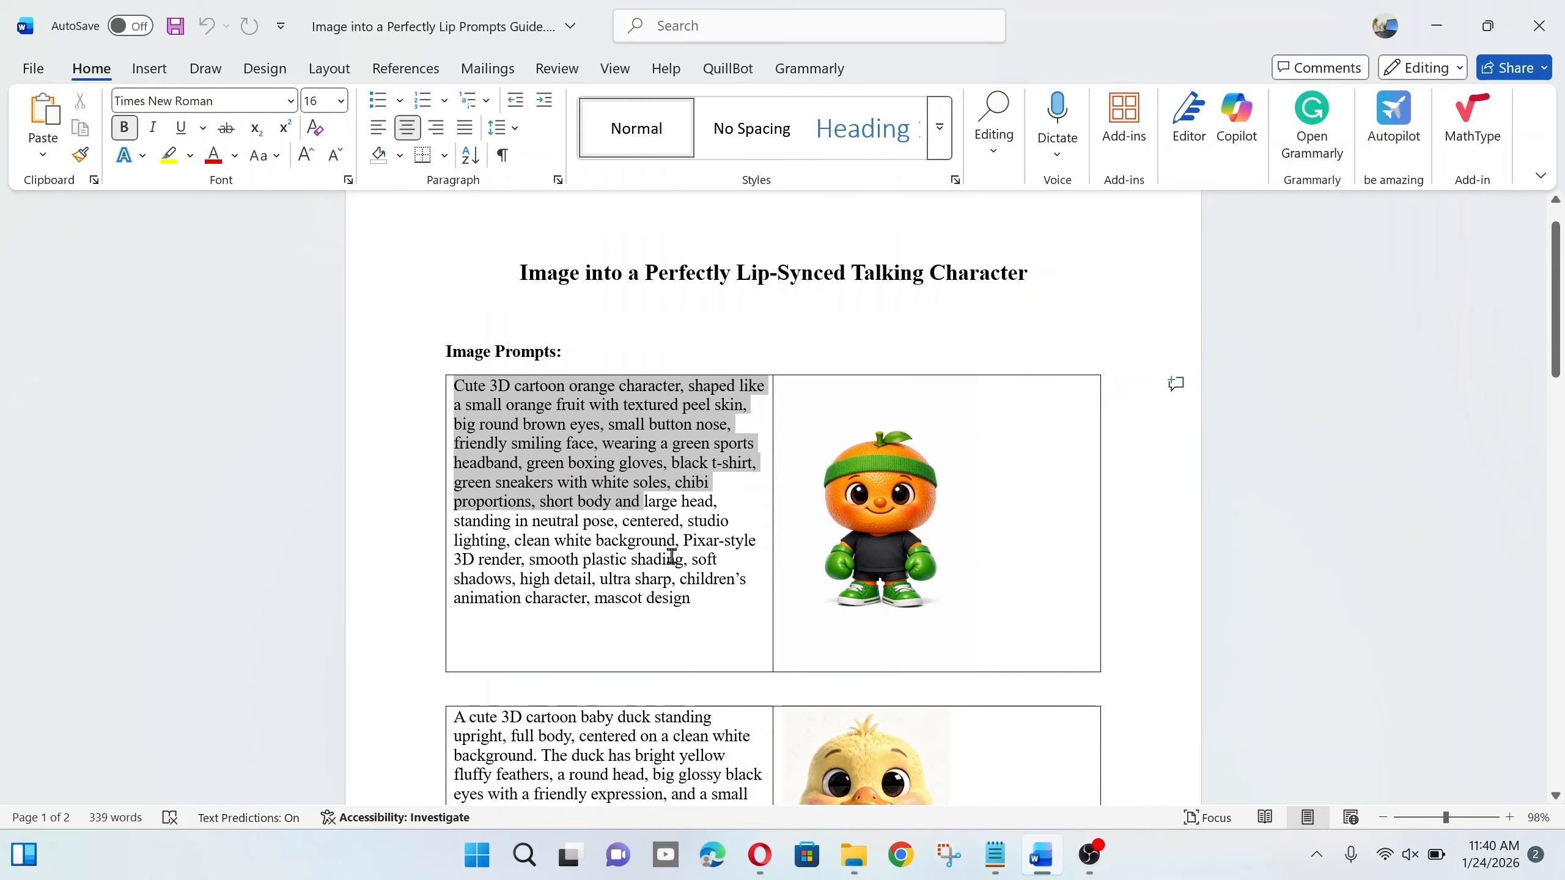
click(1047, 622)
scroll(1048, 622, down, 5)
drag(455, 465, 634, 719)
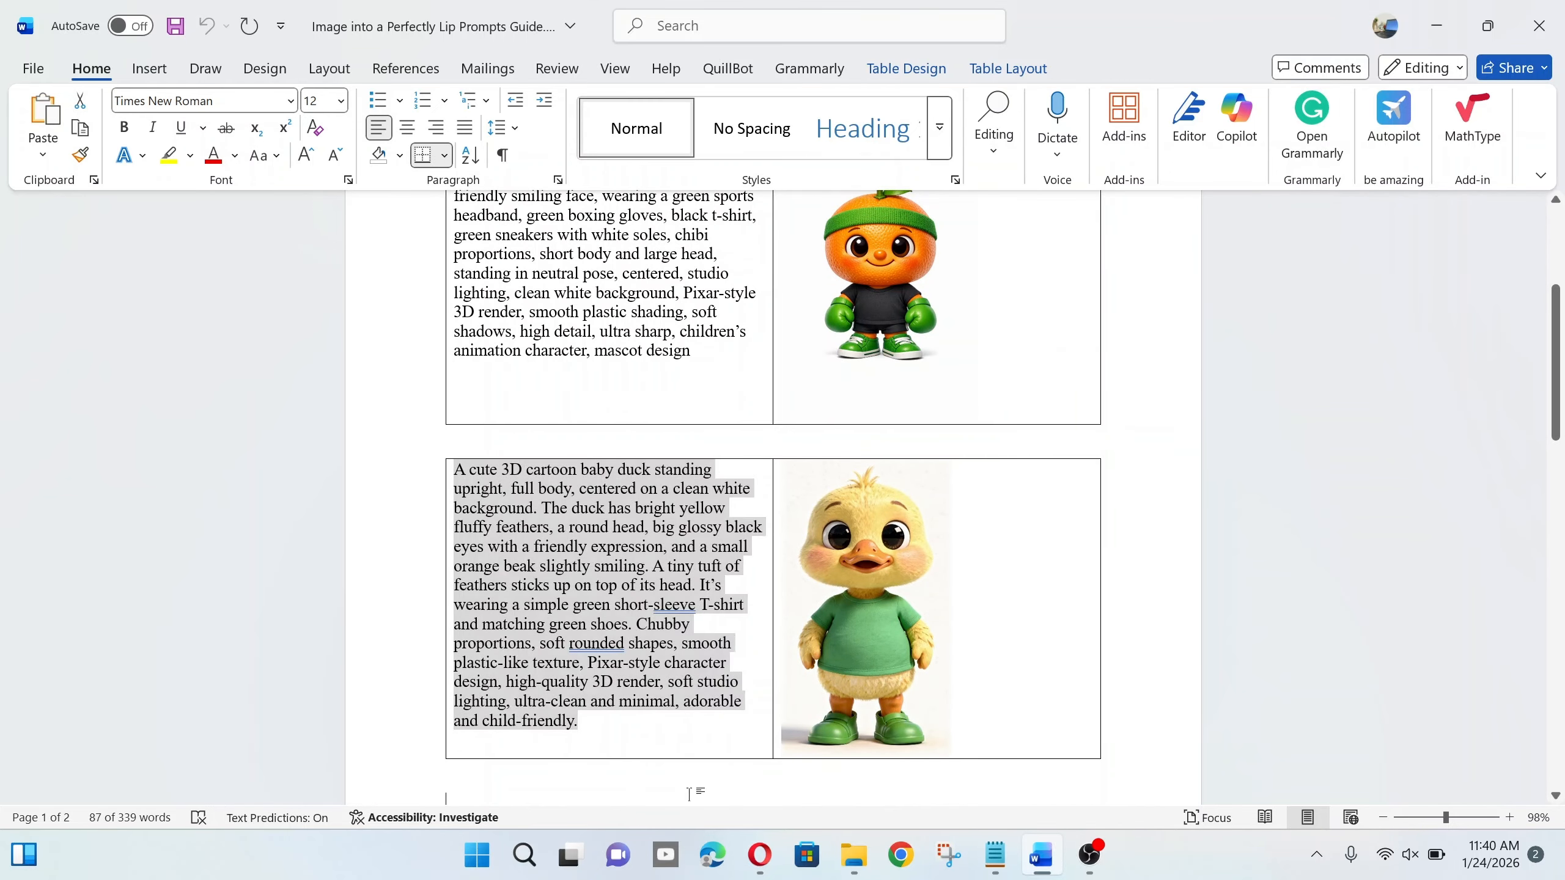
scroll(703, 618, down, 7)
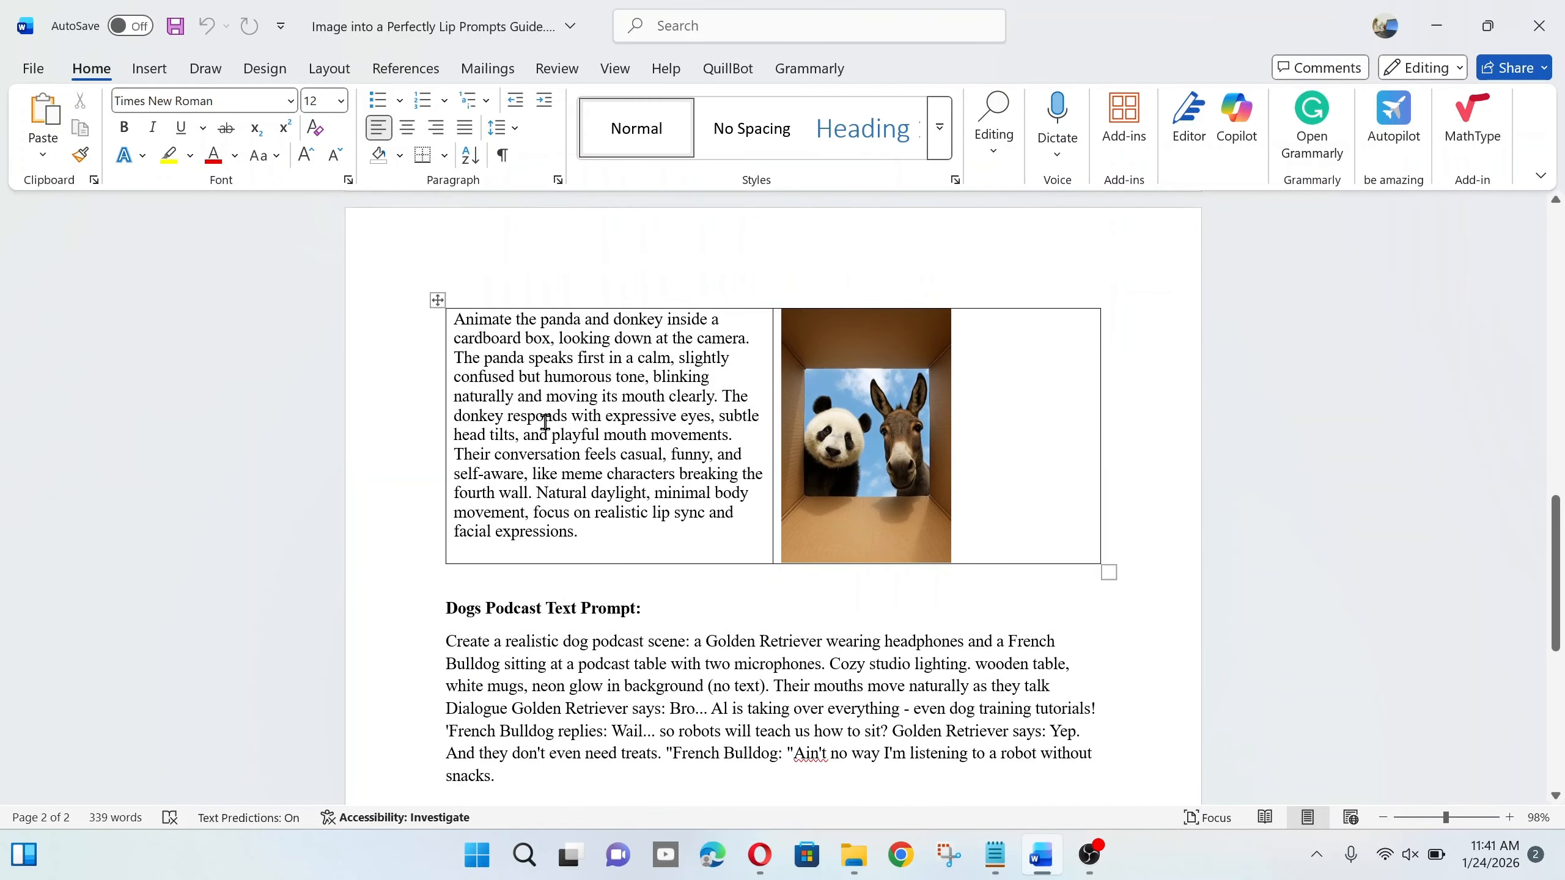
scroll(542, 423, down, 3)
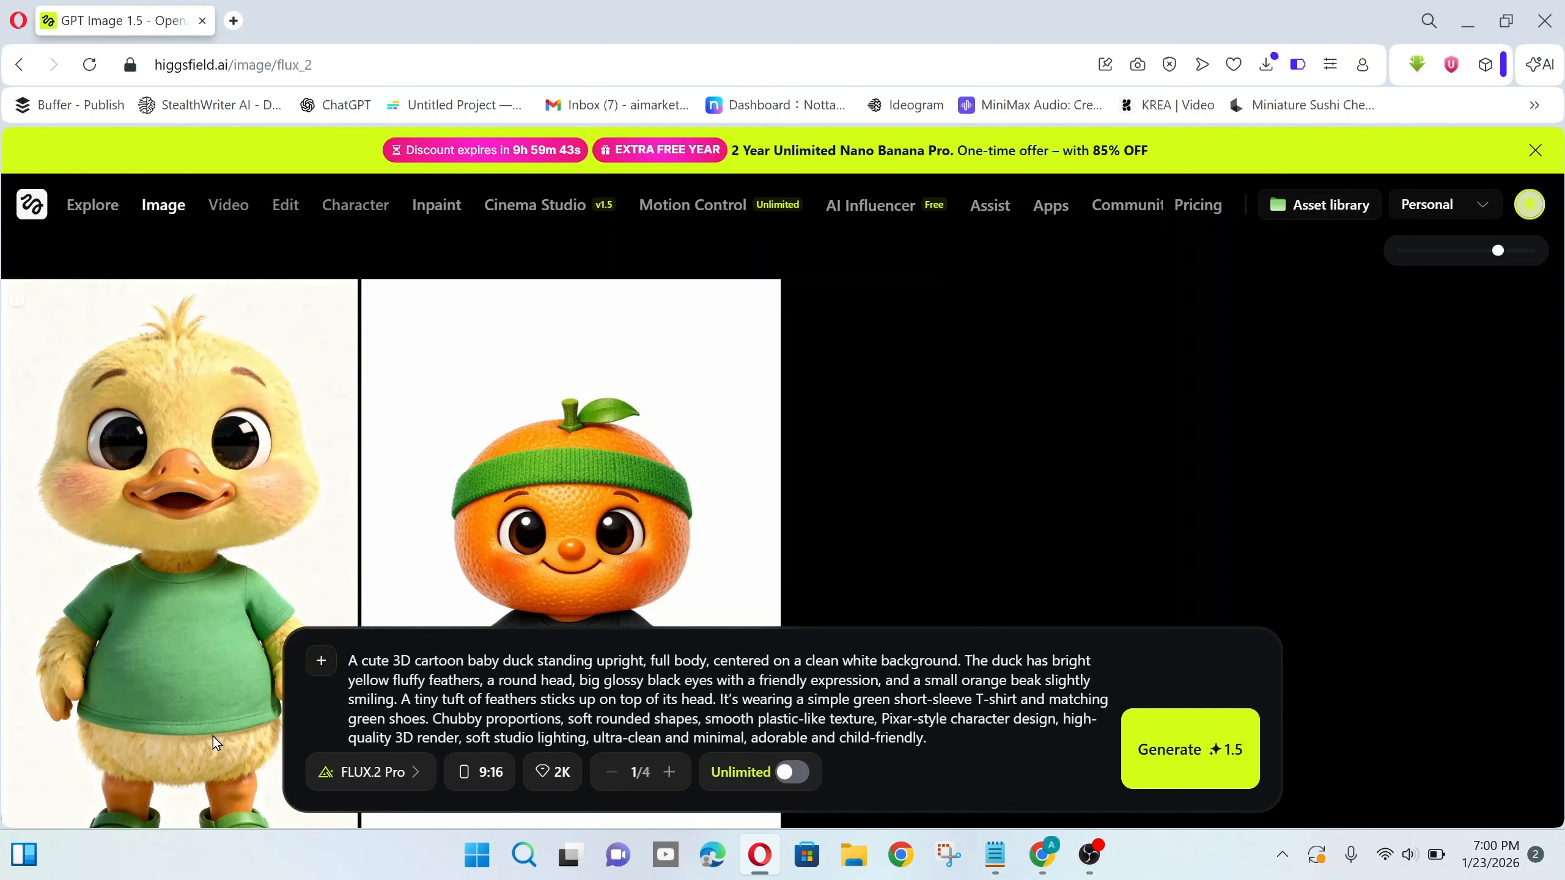
- Download the baby duck image from its options menu, then bring up the Video menu
click(227, 580)
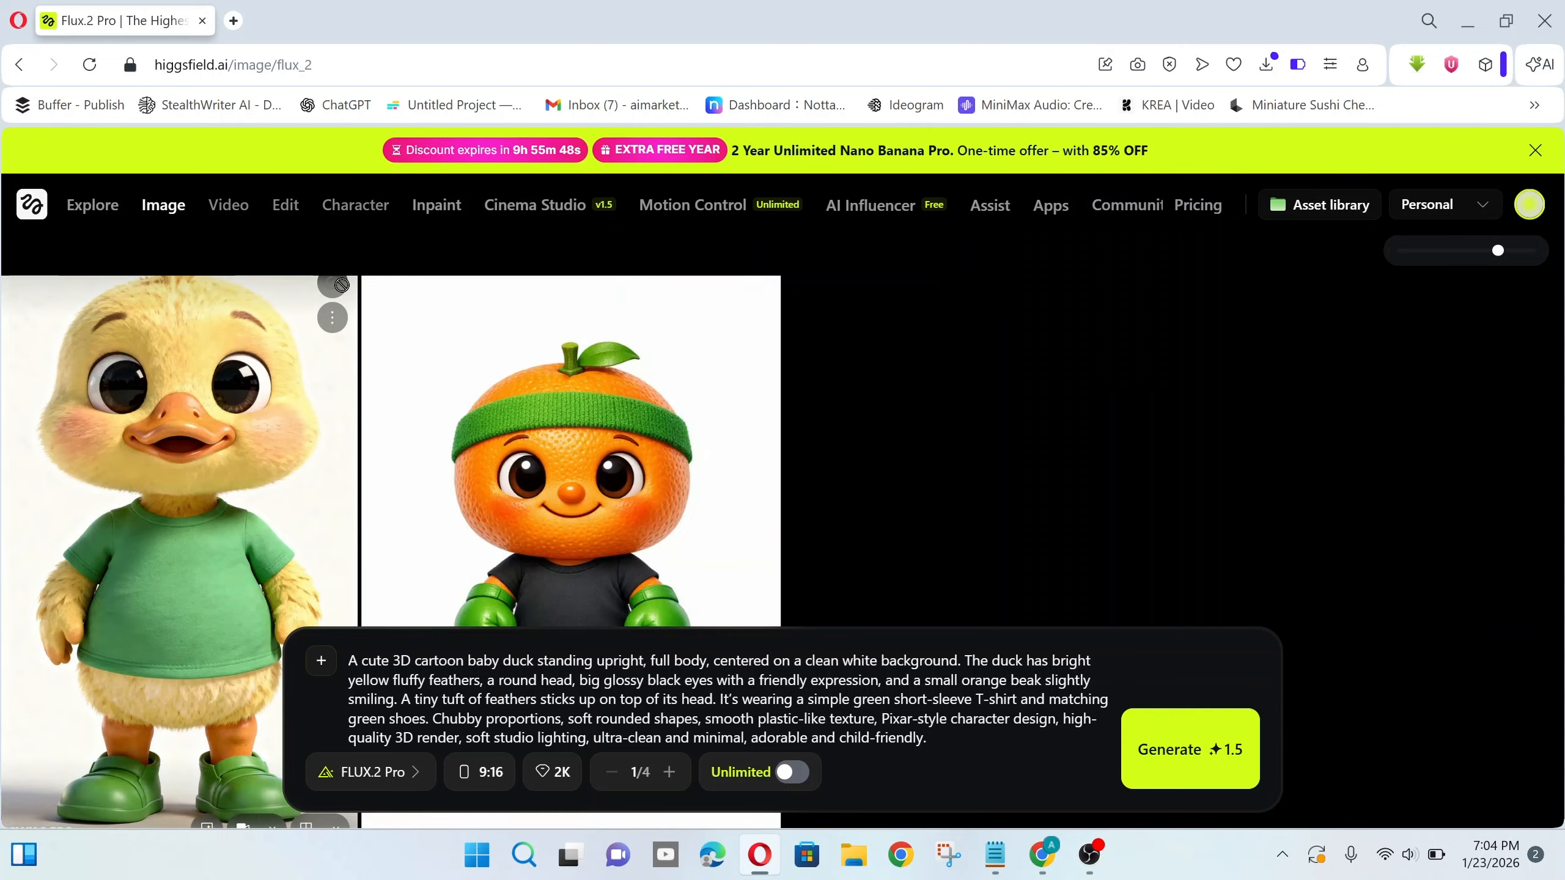
click(332, 318)
click(400, 624)
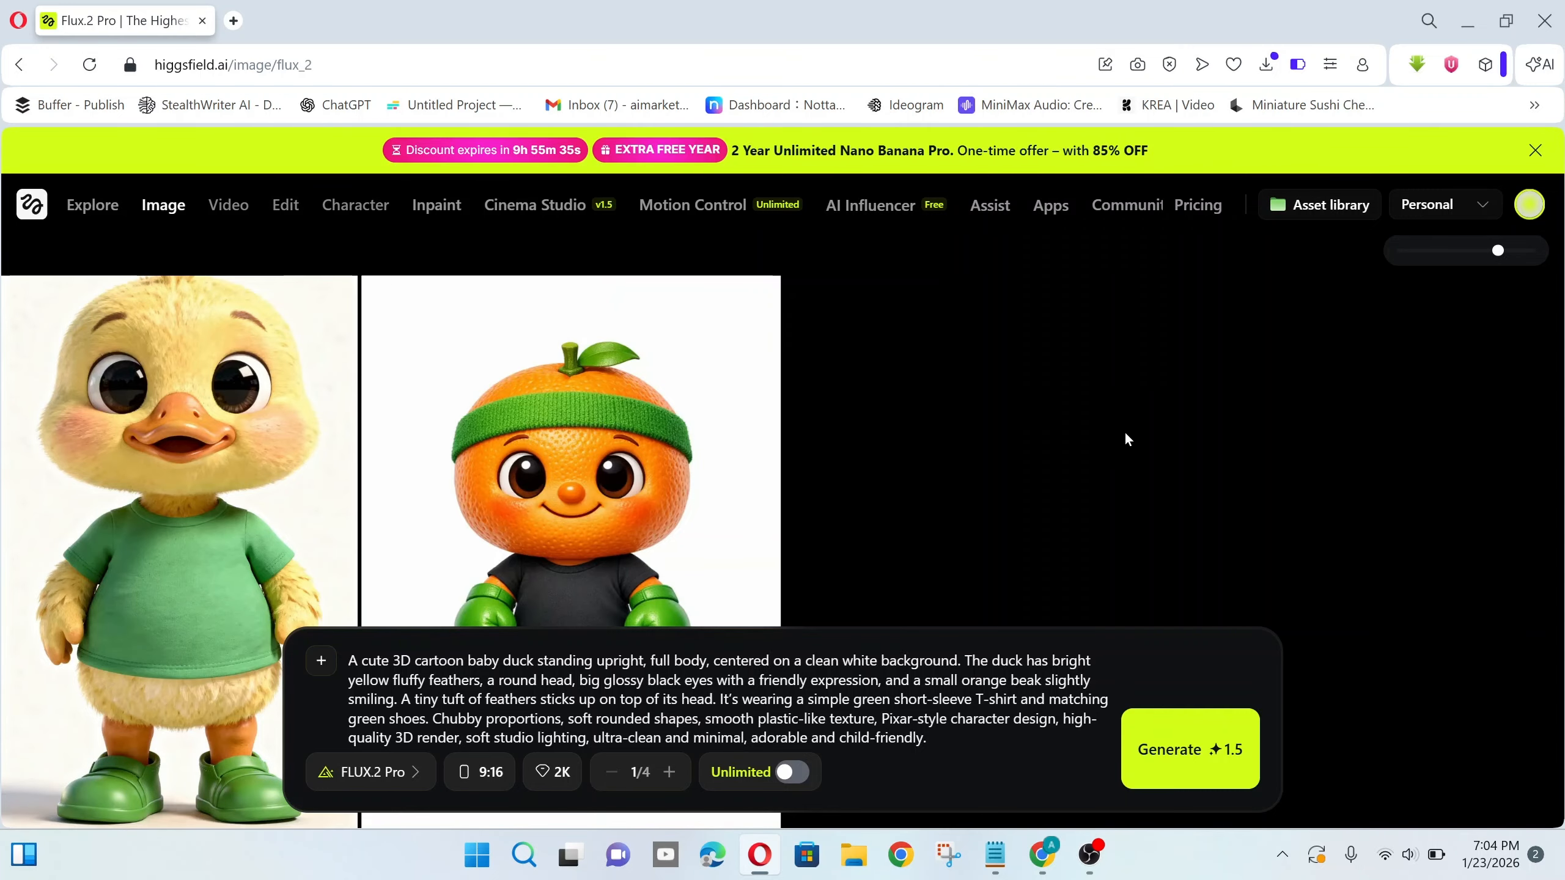
mouse_move(235, 209)
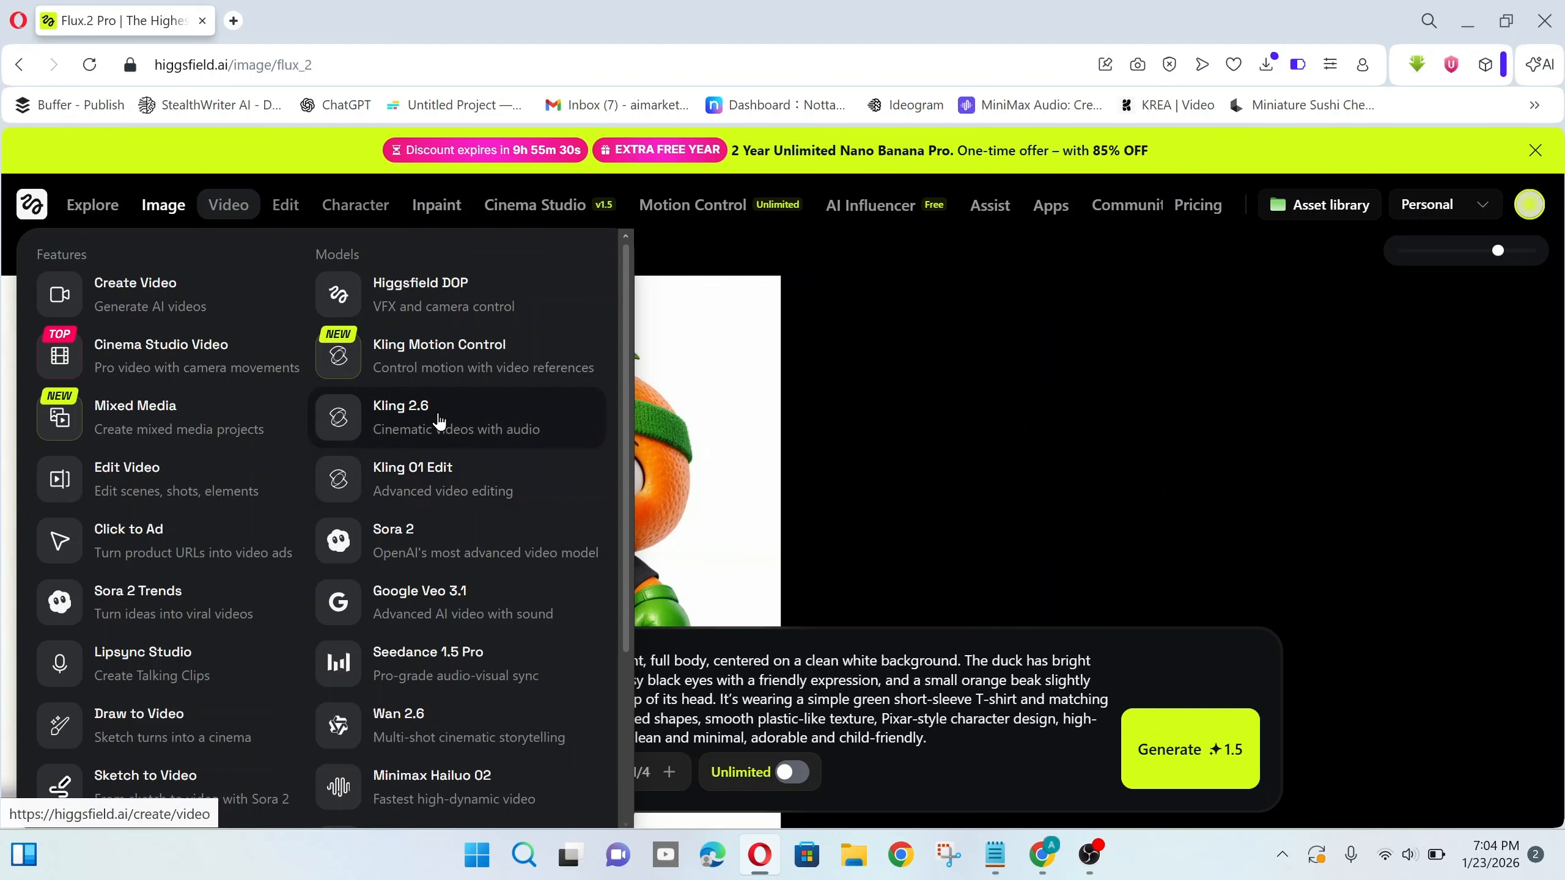
- Start a new video with the orange character image uploaded as the starting frame
click(477, 423)
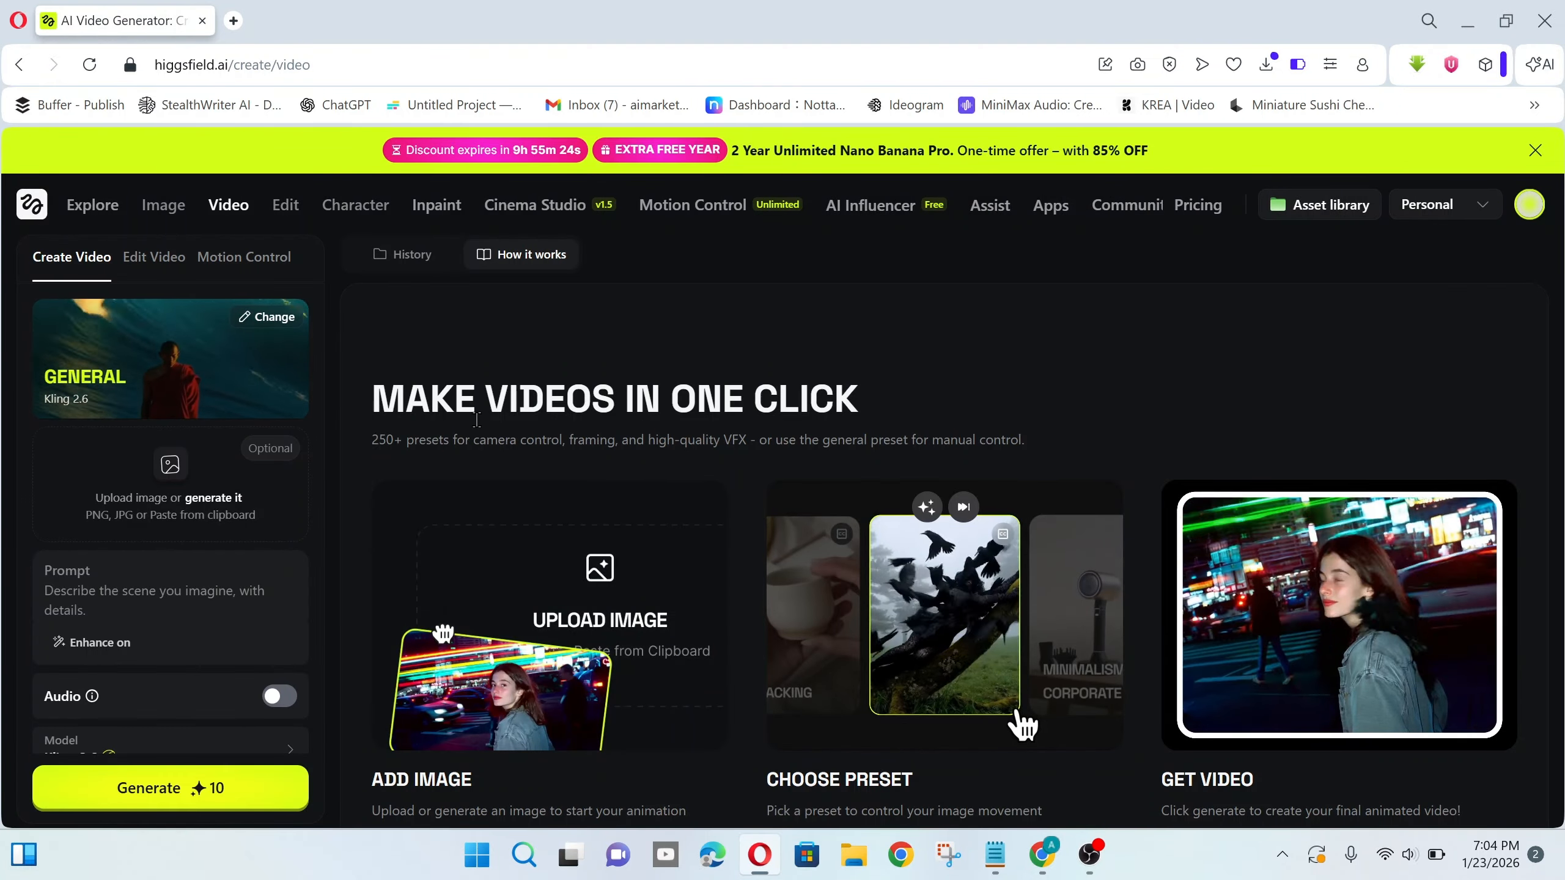
click(171, 465)
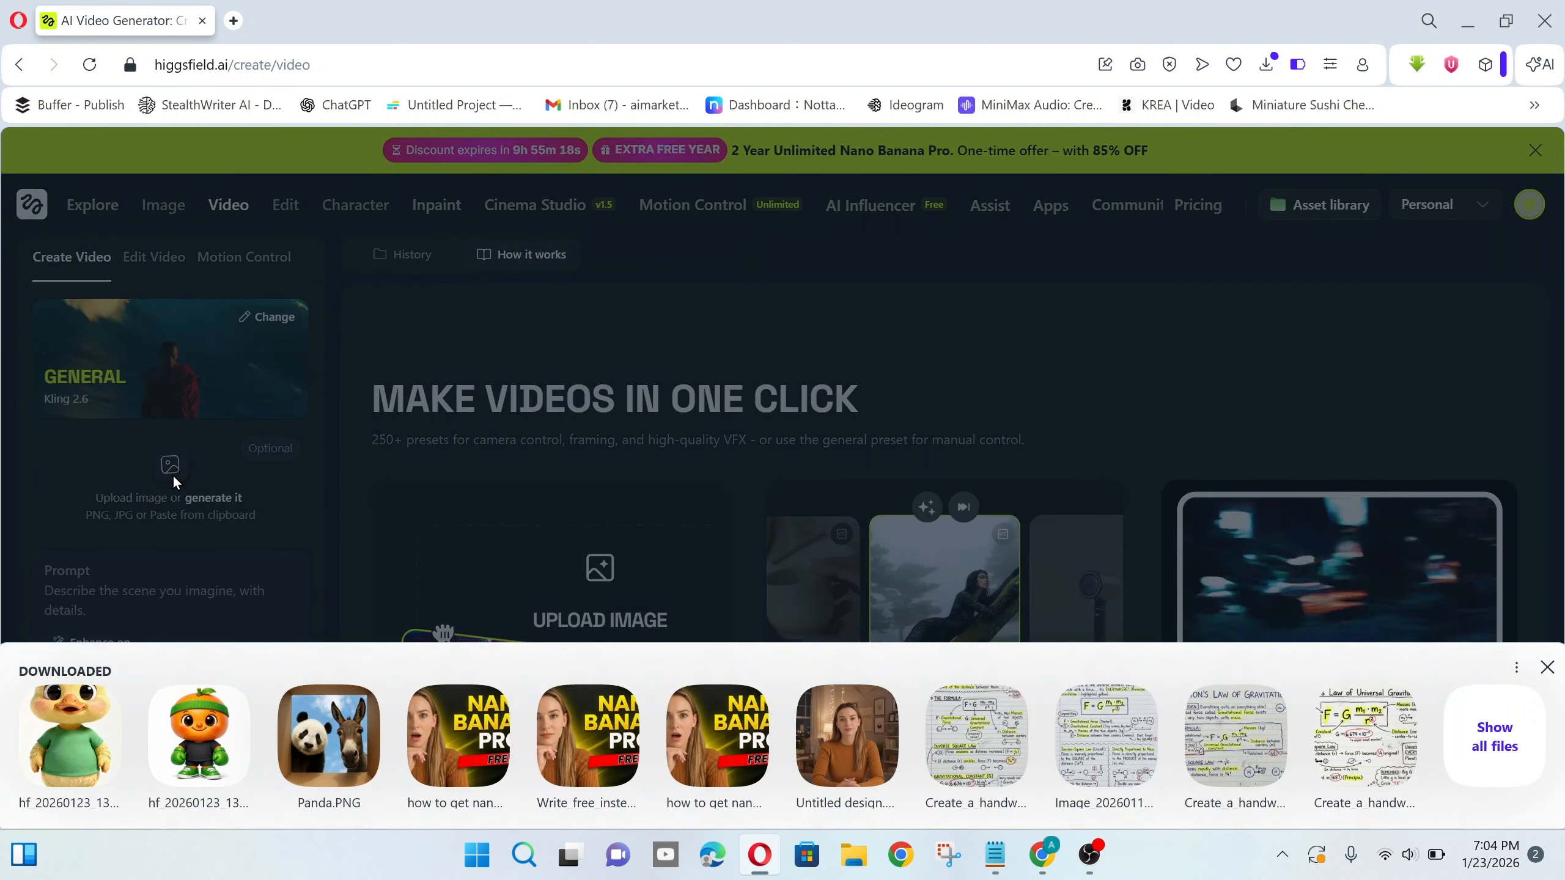
click(203, 743)
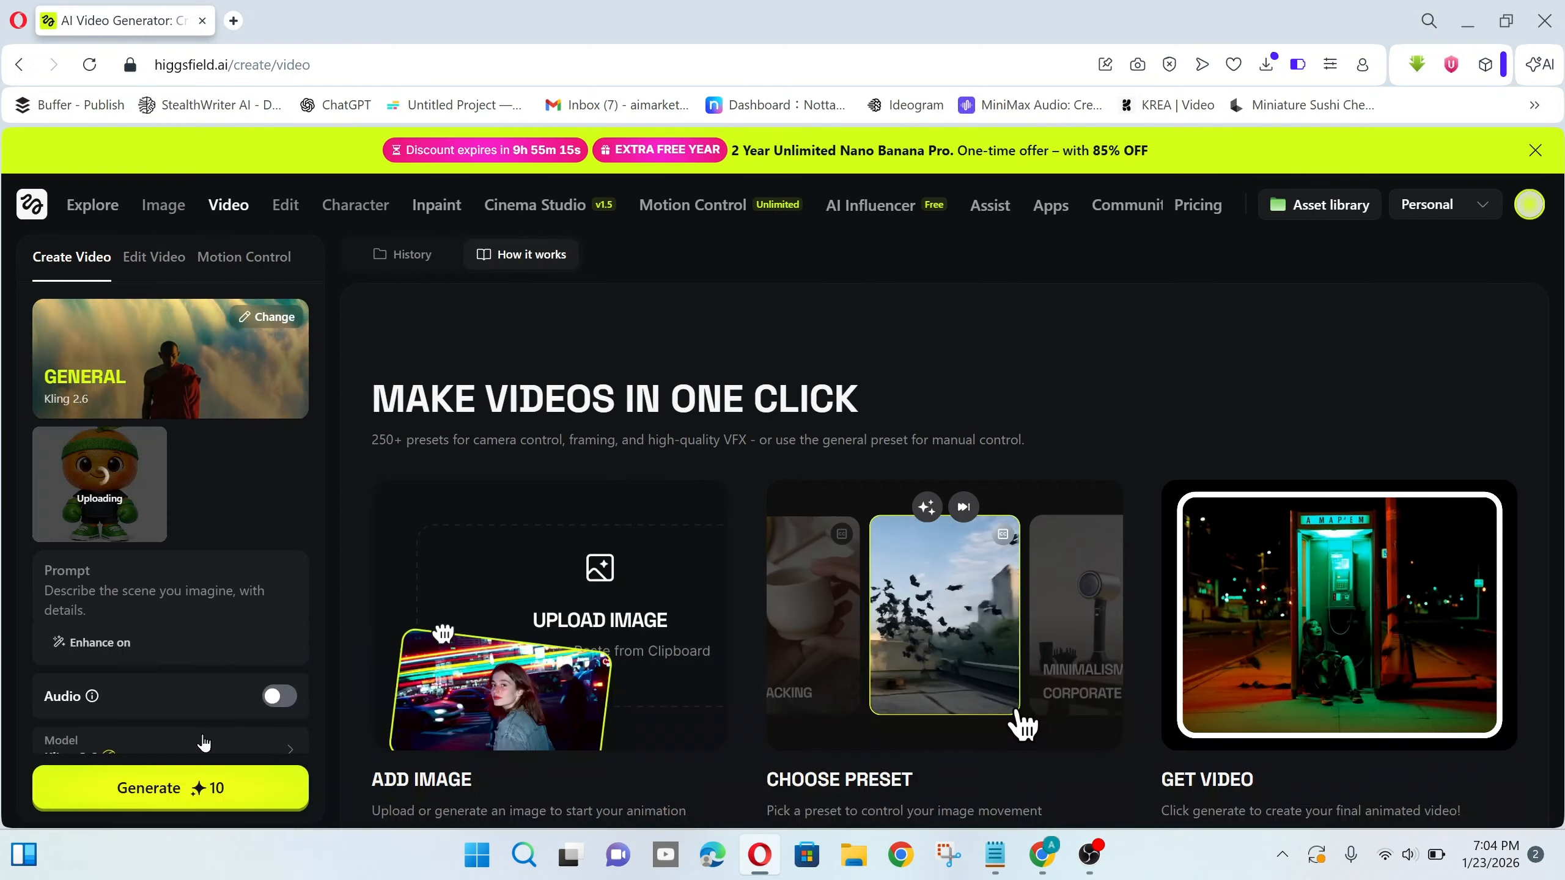
- Prompt 'Hi! I'm Fuzzy the orange… happiest fruit on two legs!' with audio on, 5s, and generate
click(104, 588)
text(The character says: )
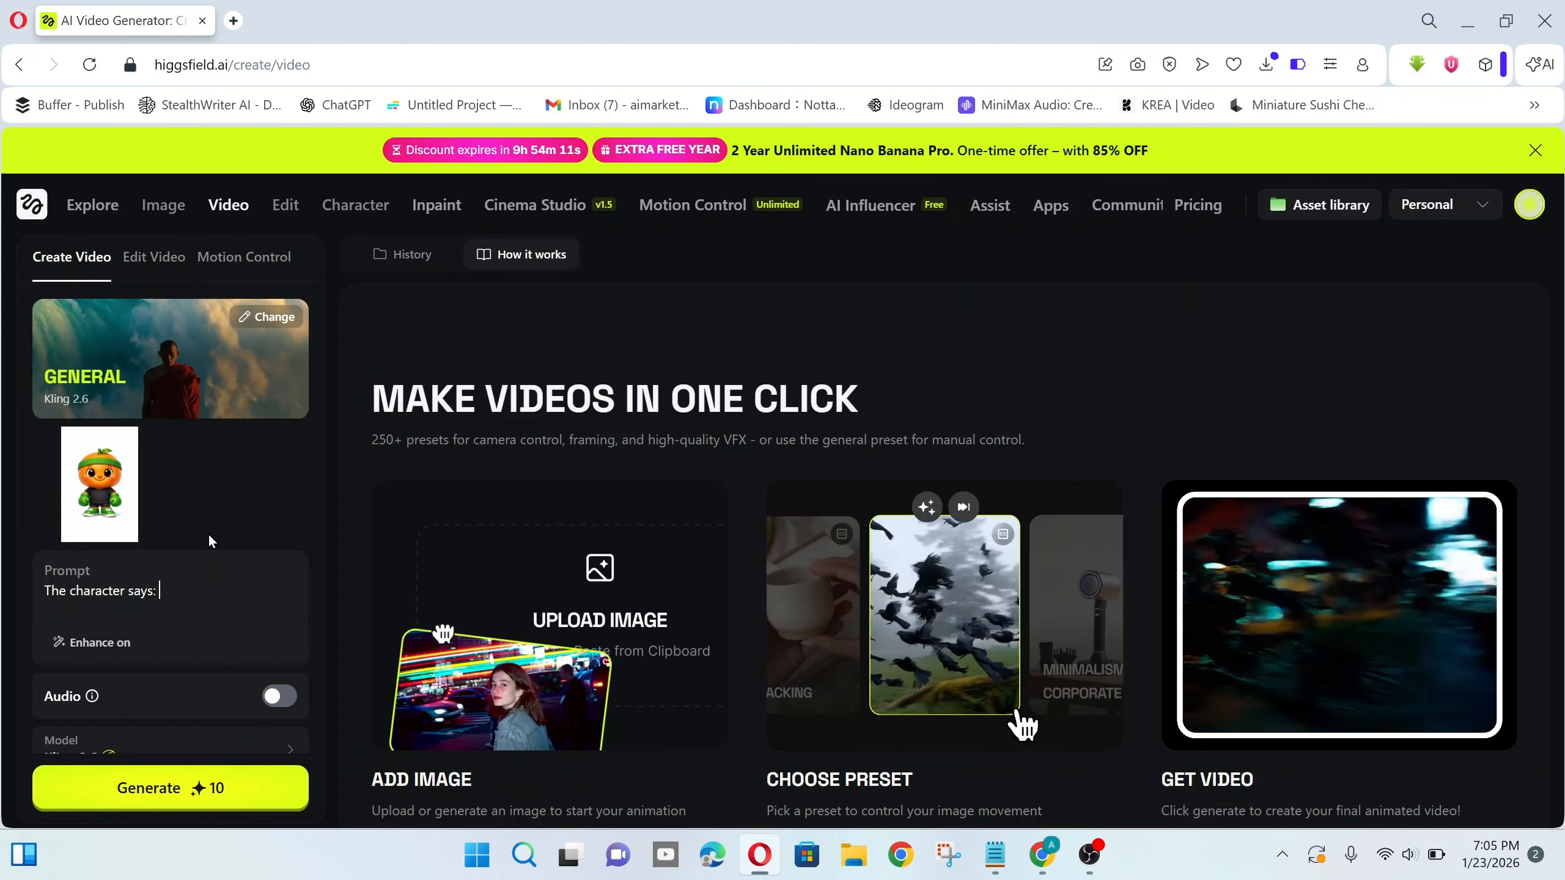
text(Hi! I'm Fuzzy the oran)
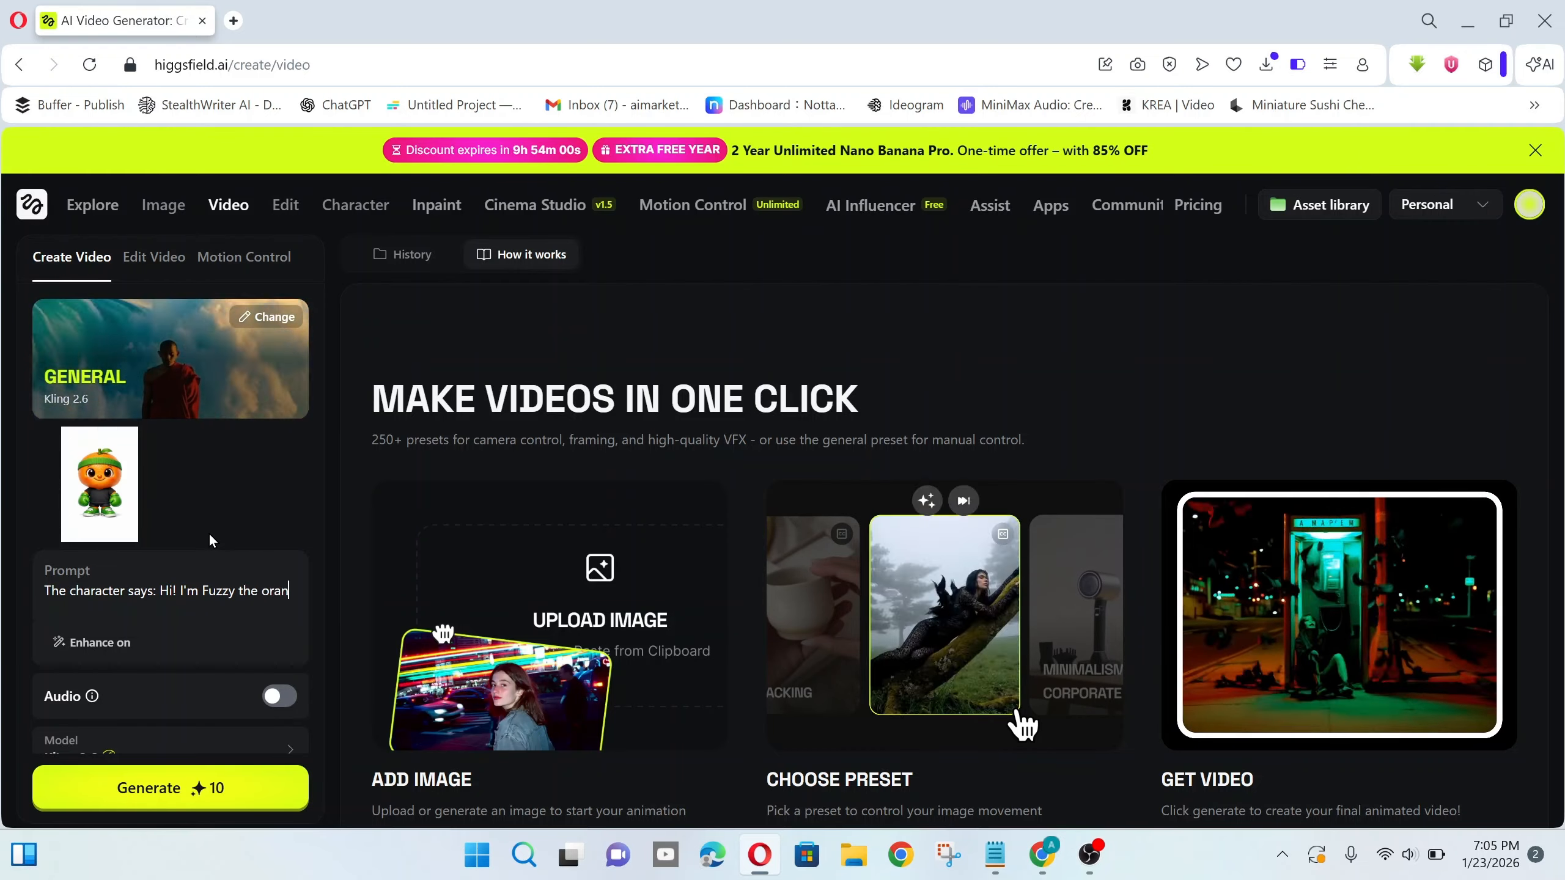
text(ge ... the happiest )
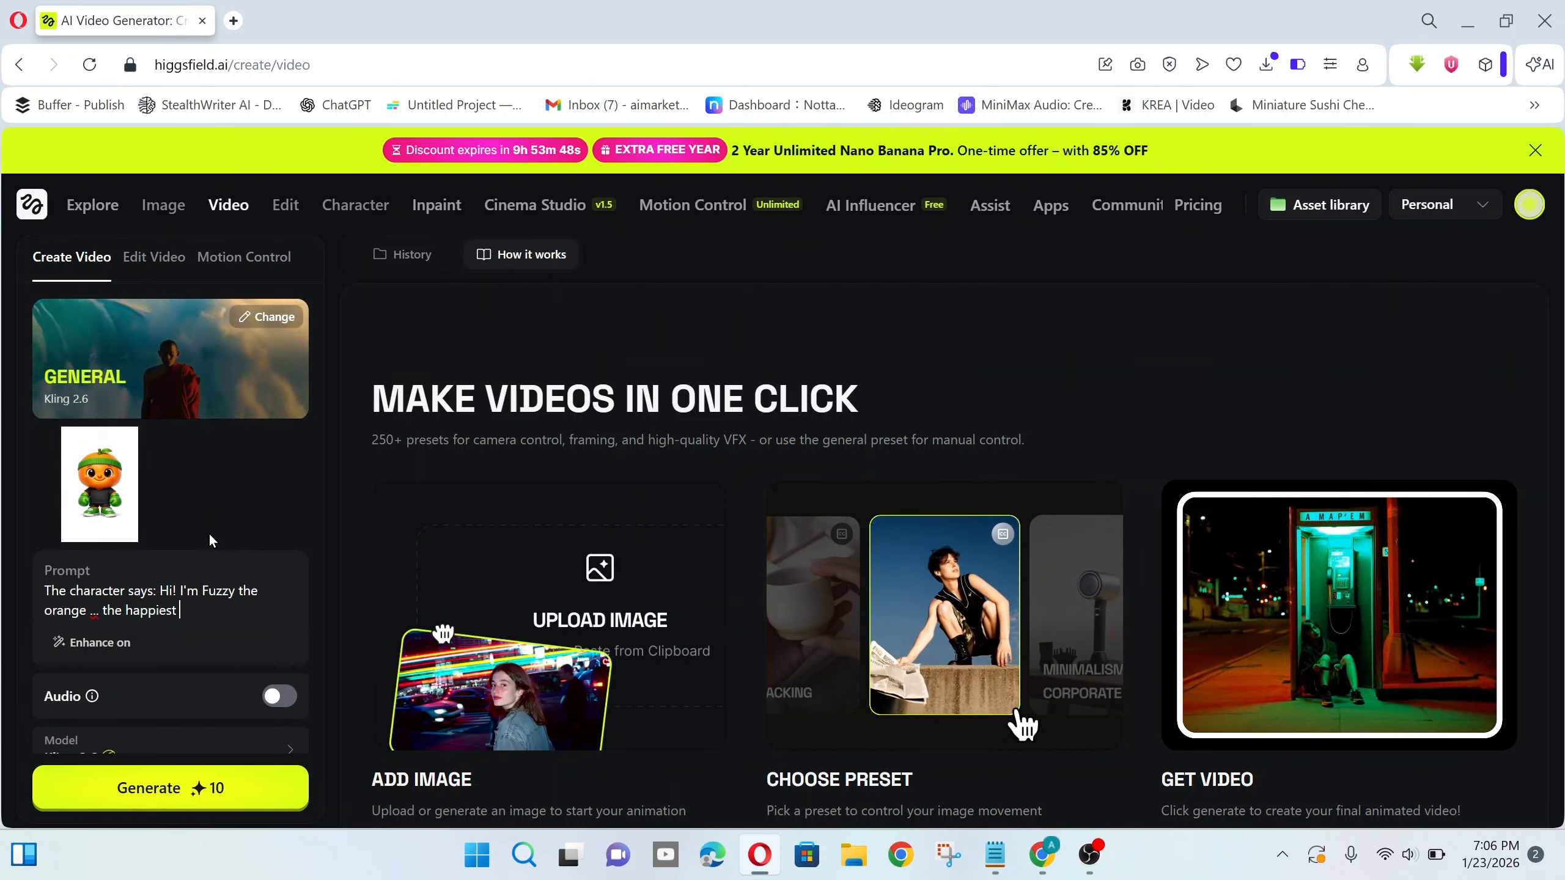
text(fruit on two legs!)
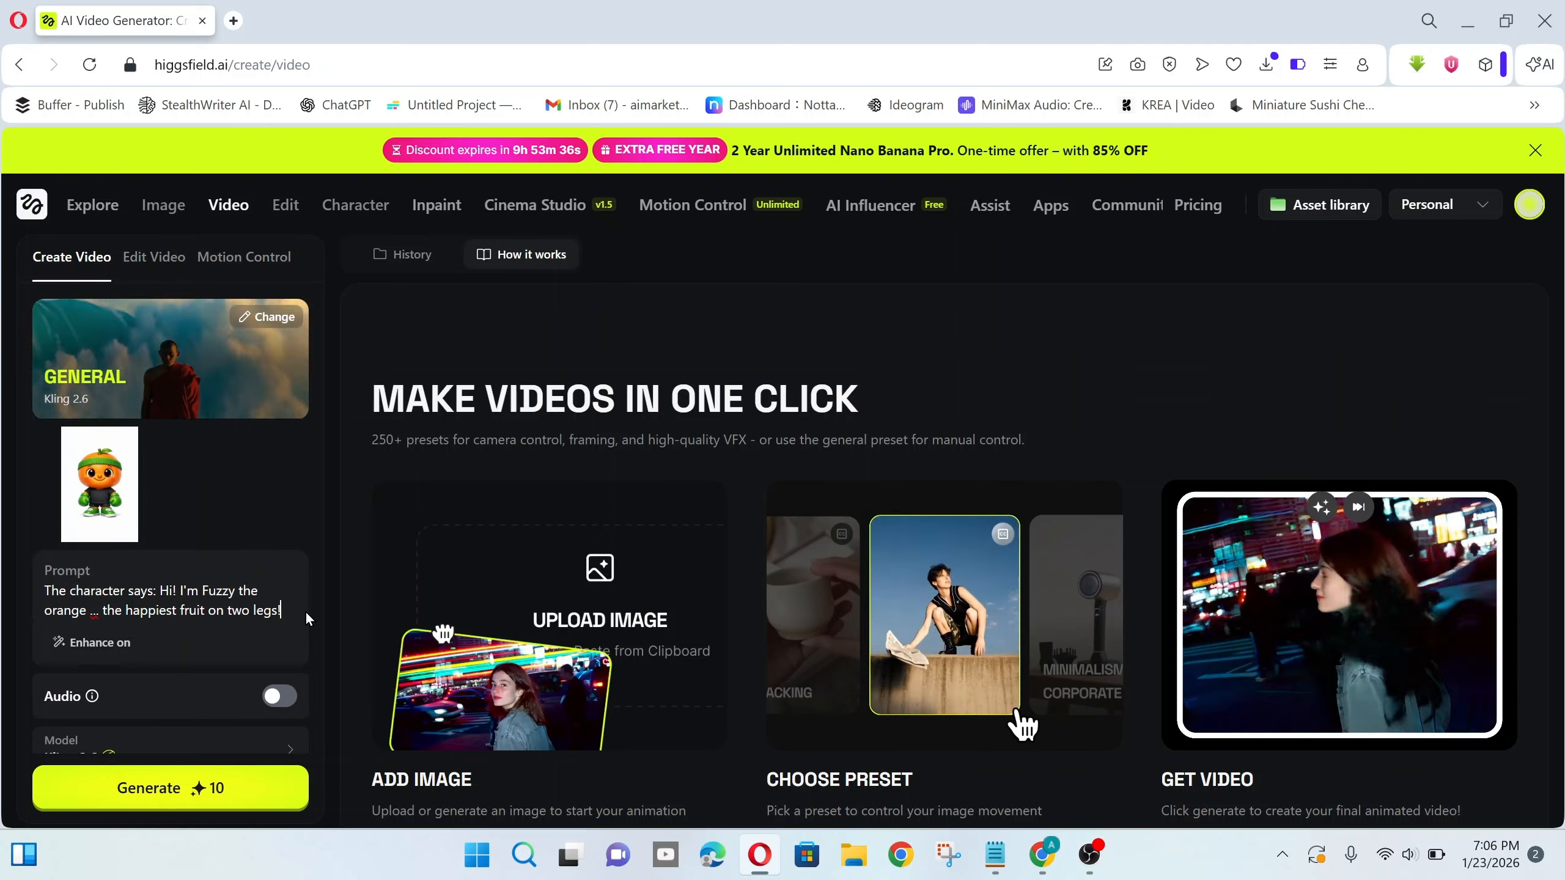
scroll(287, 522, down, 2)
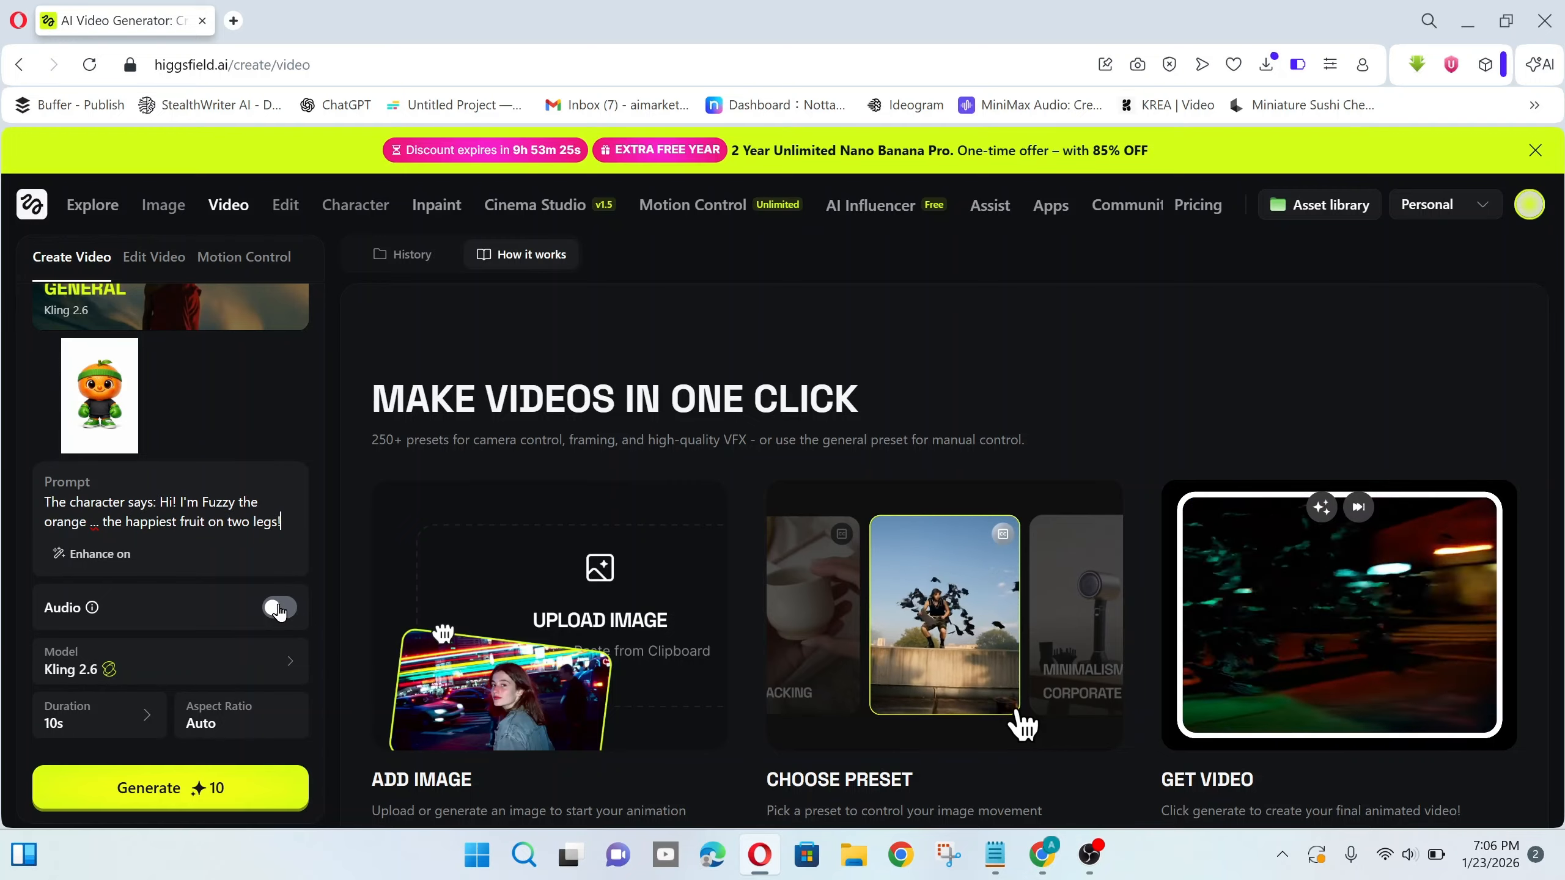
click(279, 608)
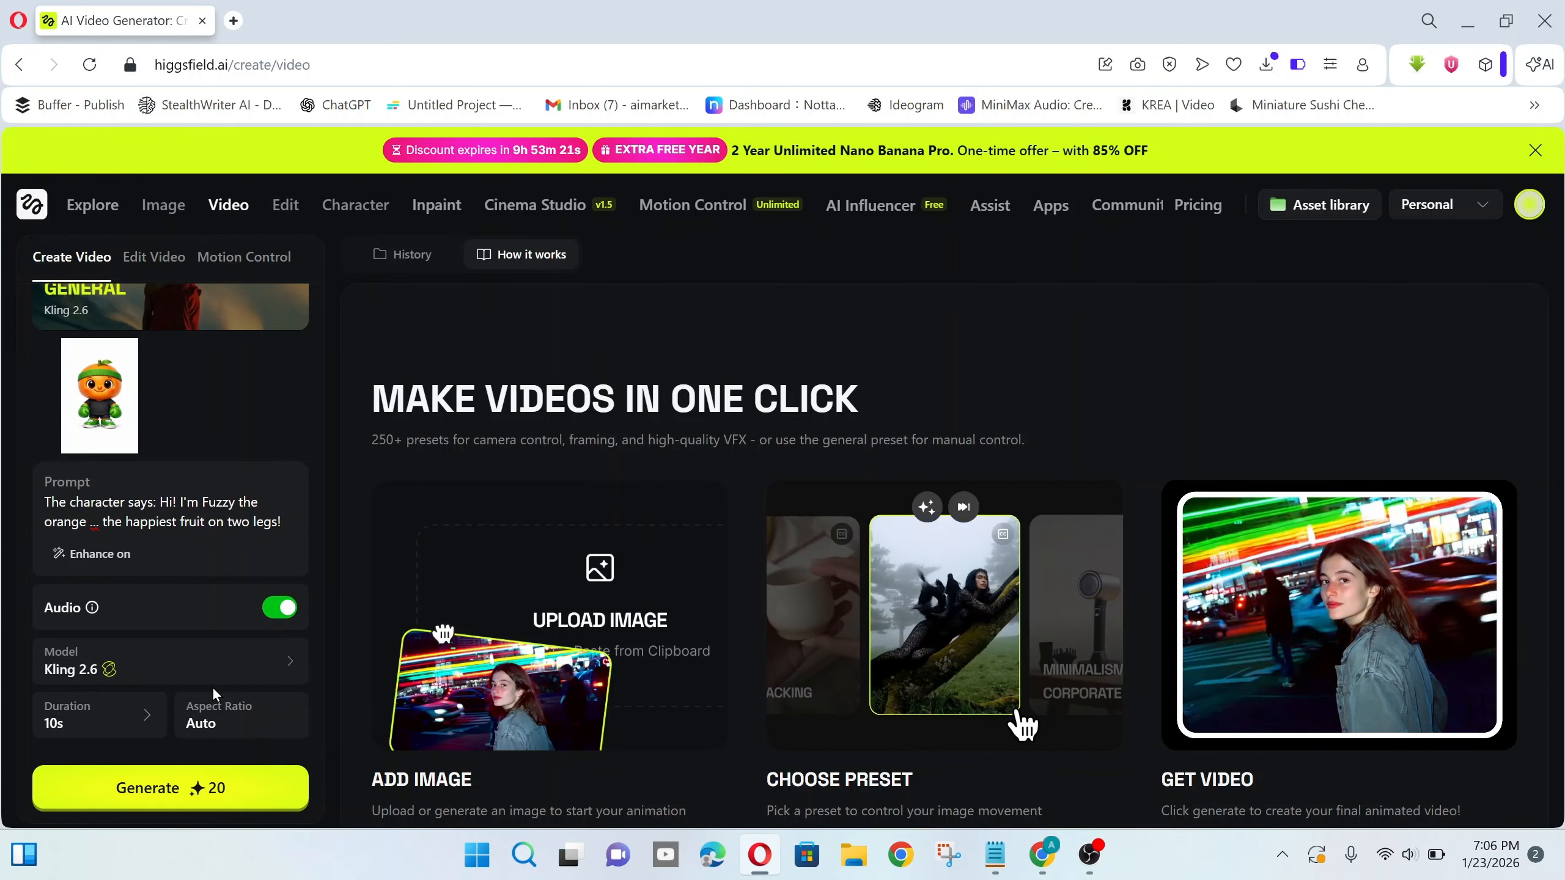
click(109, 734)
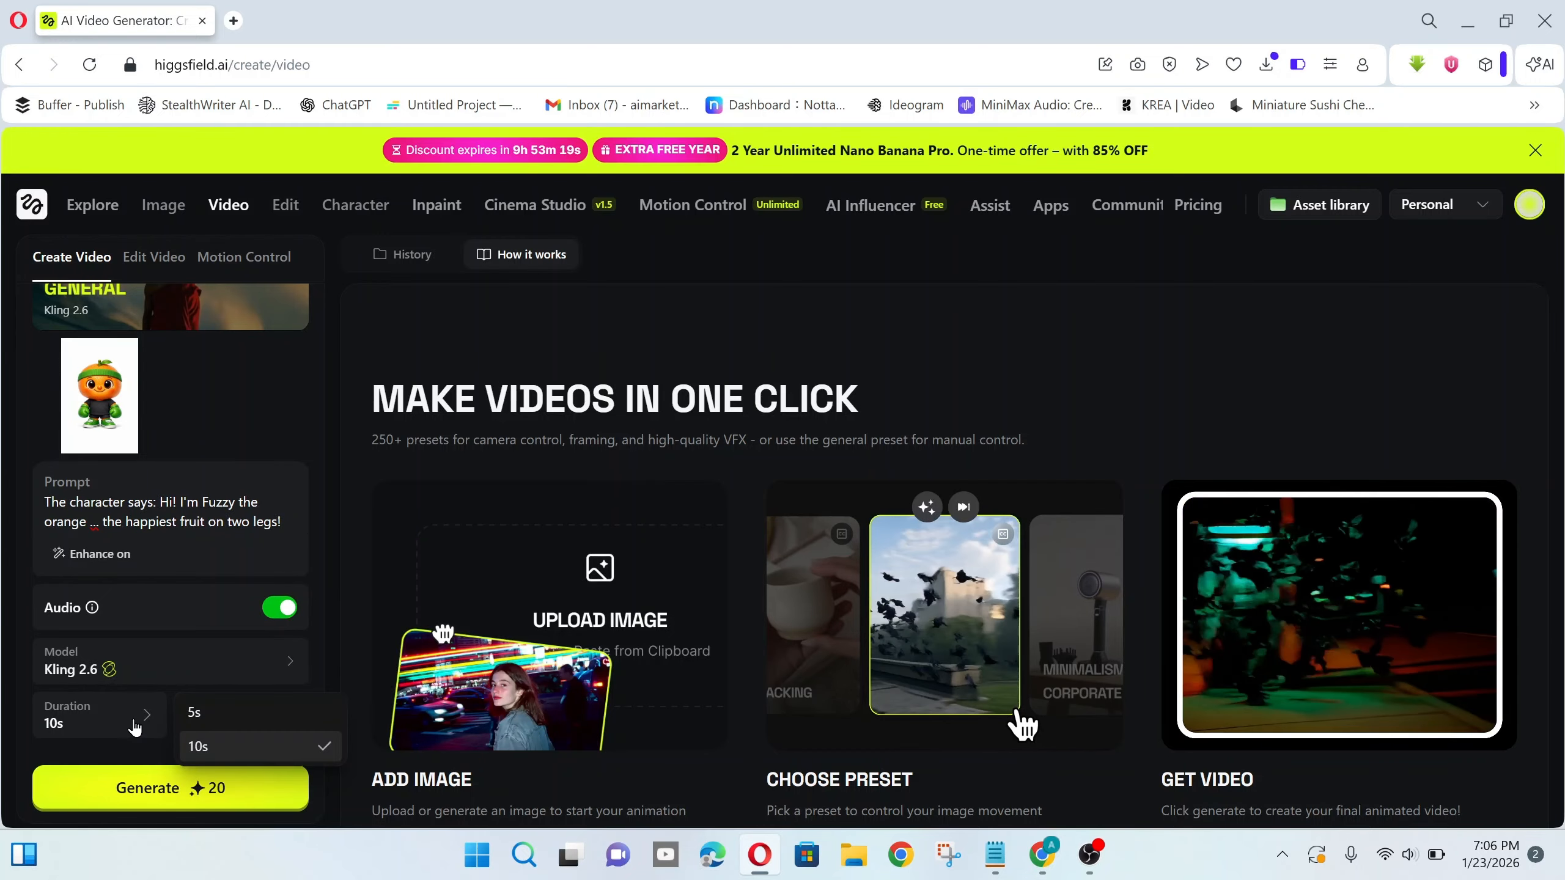
click(186, 725)
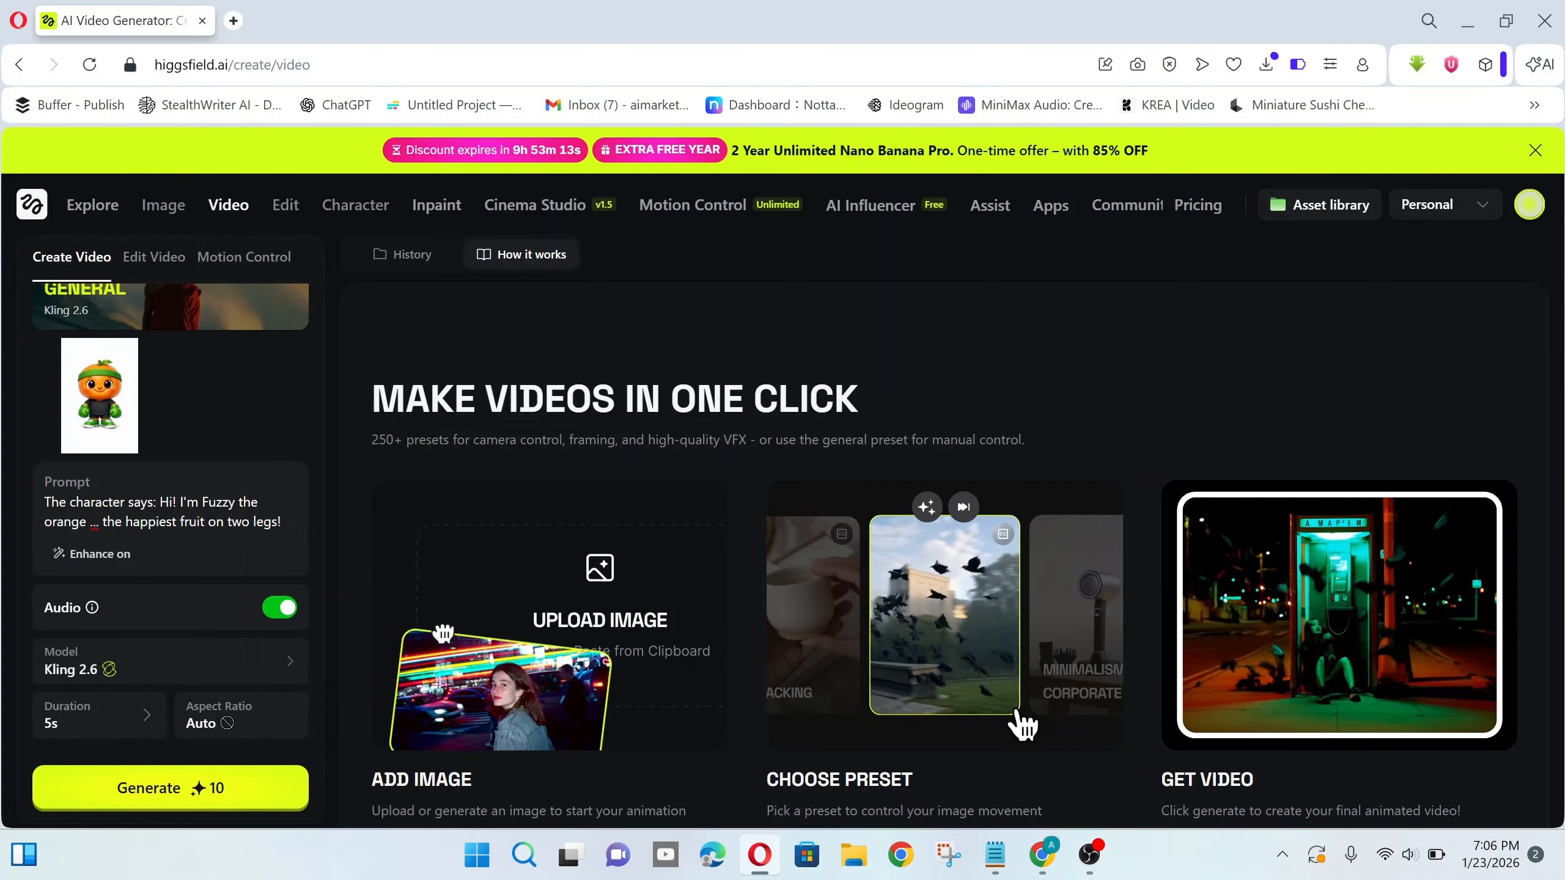
click(262, 793)
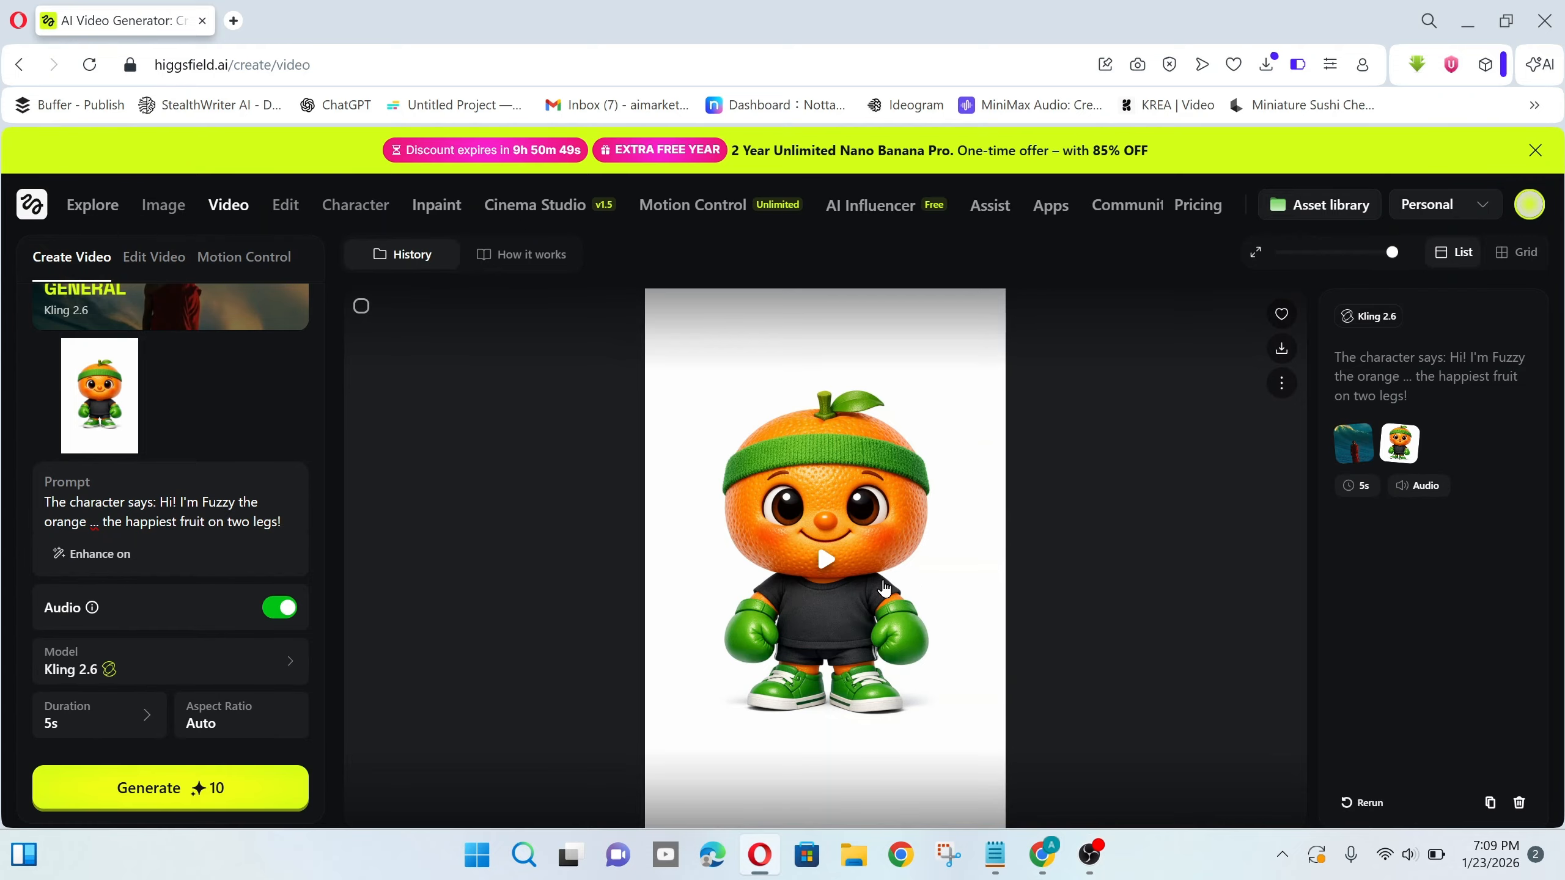
- Play the generated orange talking video in History
click(838, 566)
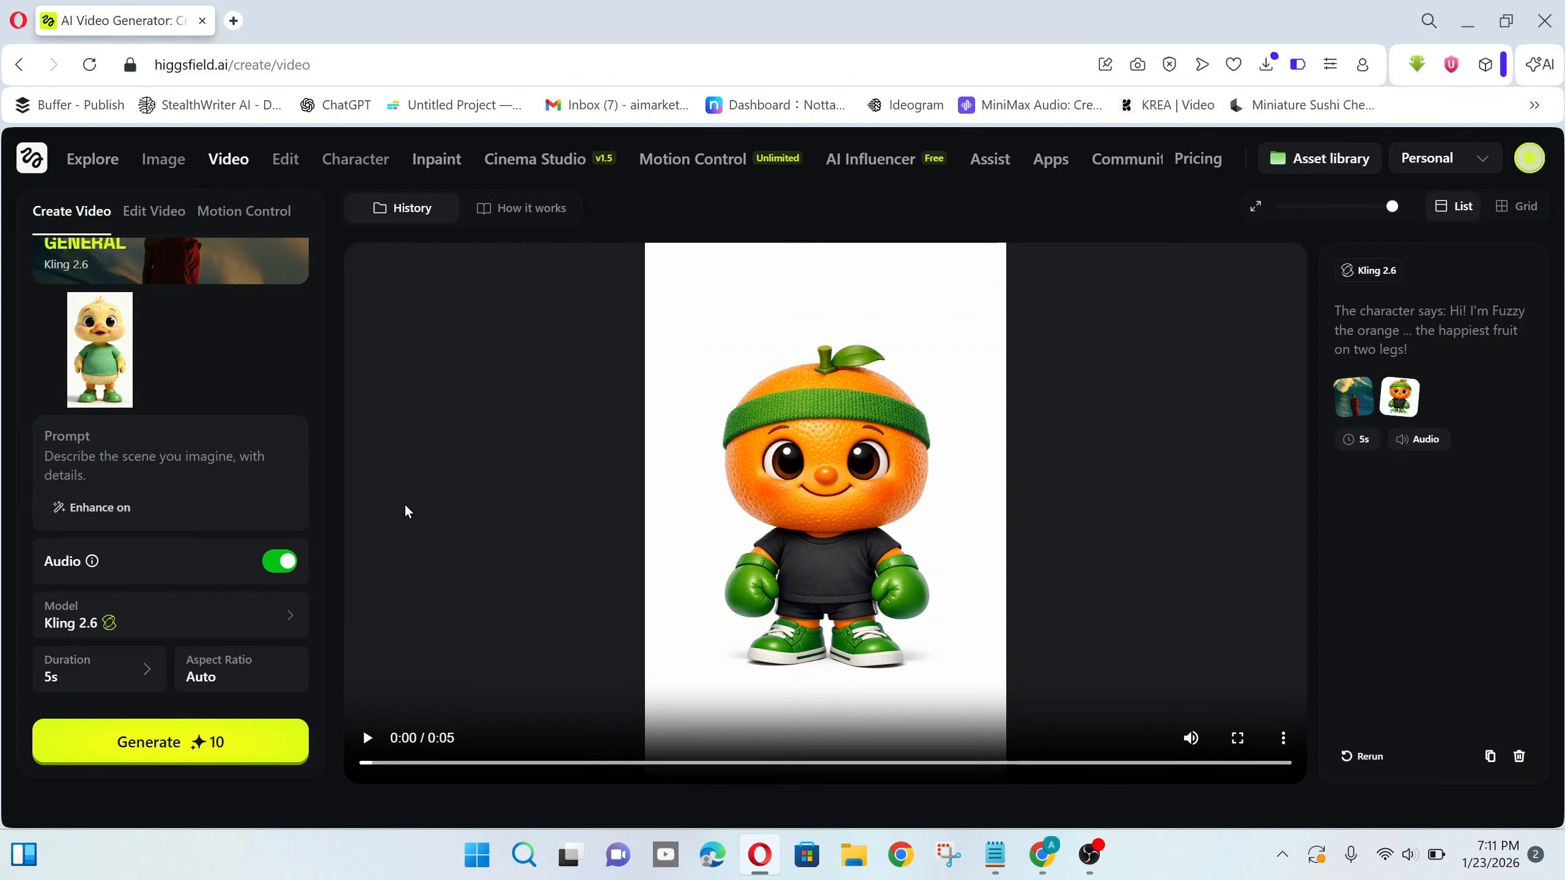
- Generate the duck video saying 'and I'm ducky, partner of Fuzzy in this tutorial', no zoom
click(228, 466)
text(and I'm duc)
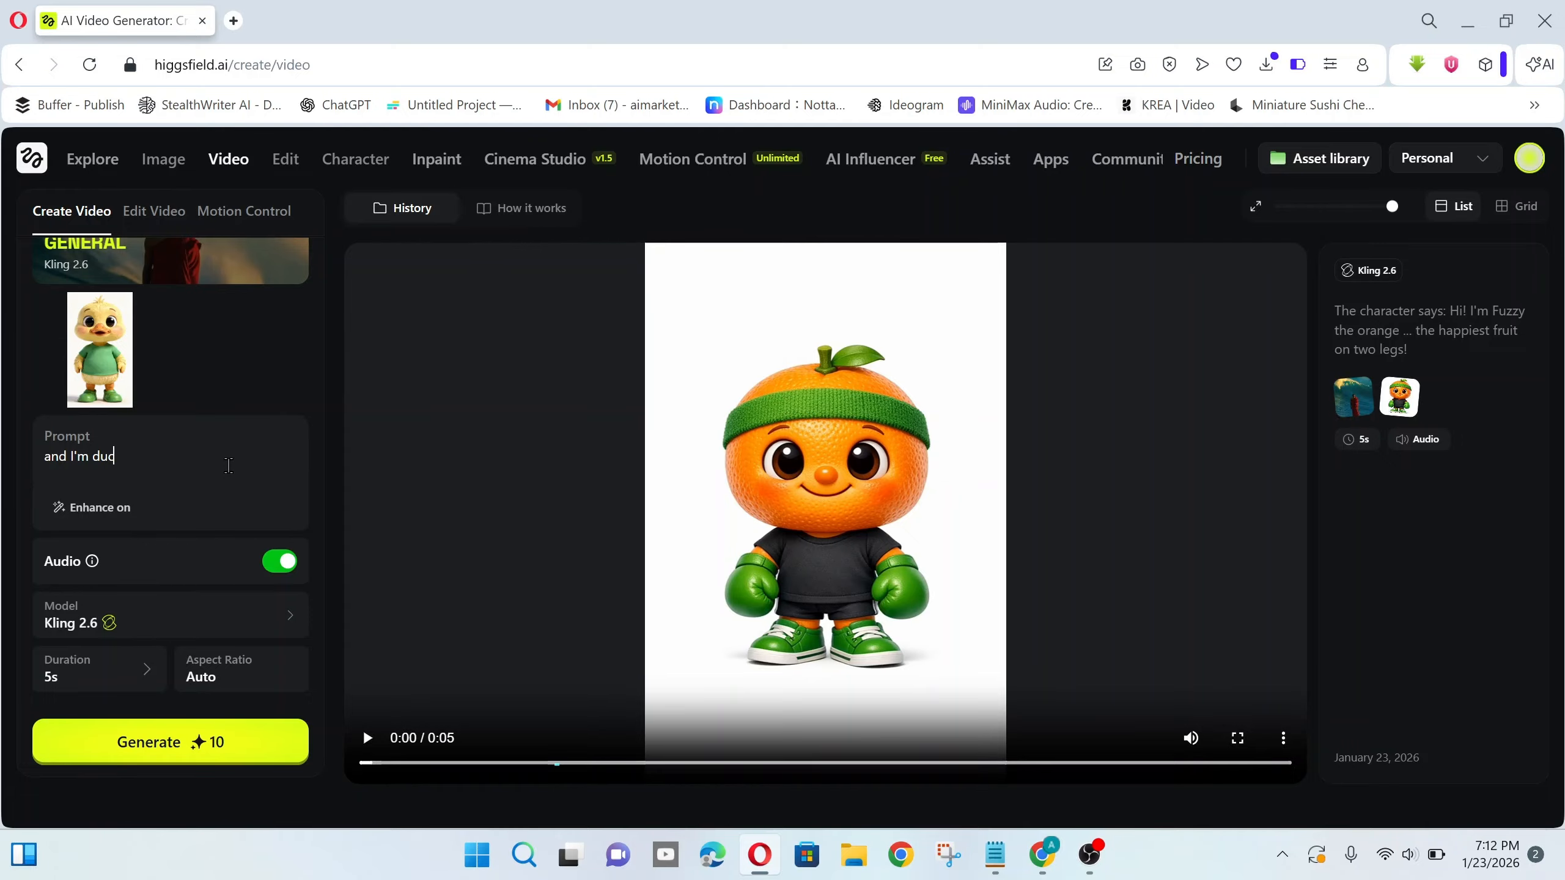
text(ky, partner of Fuzzy in)
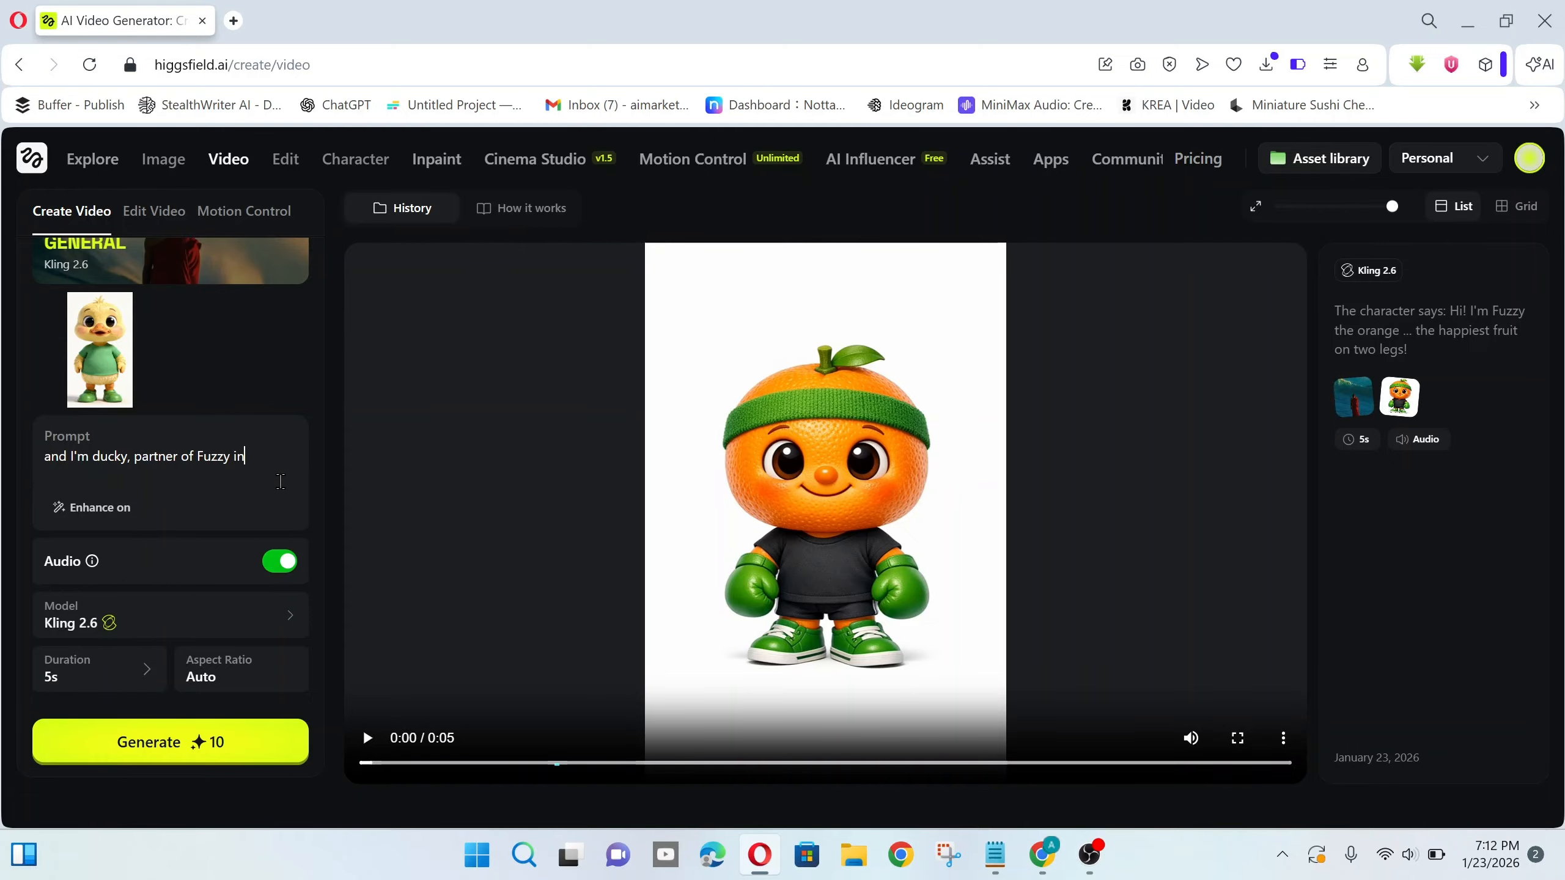
text( this tutorial.)
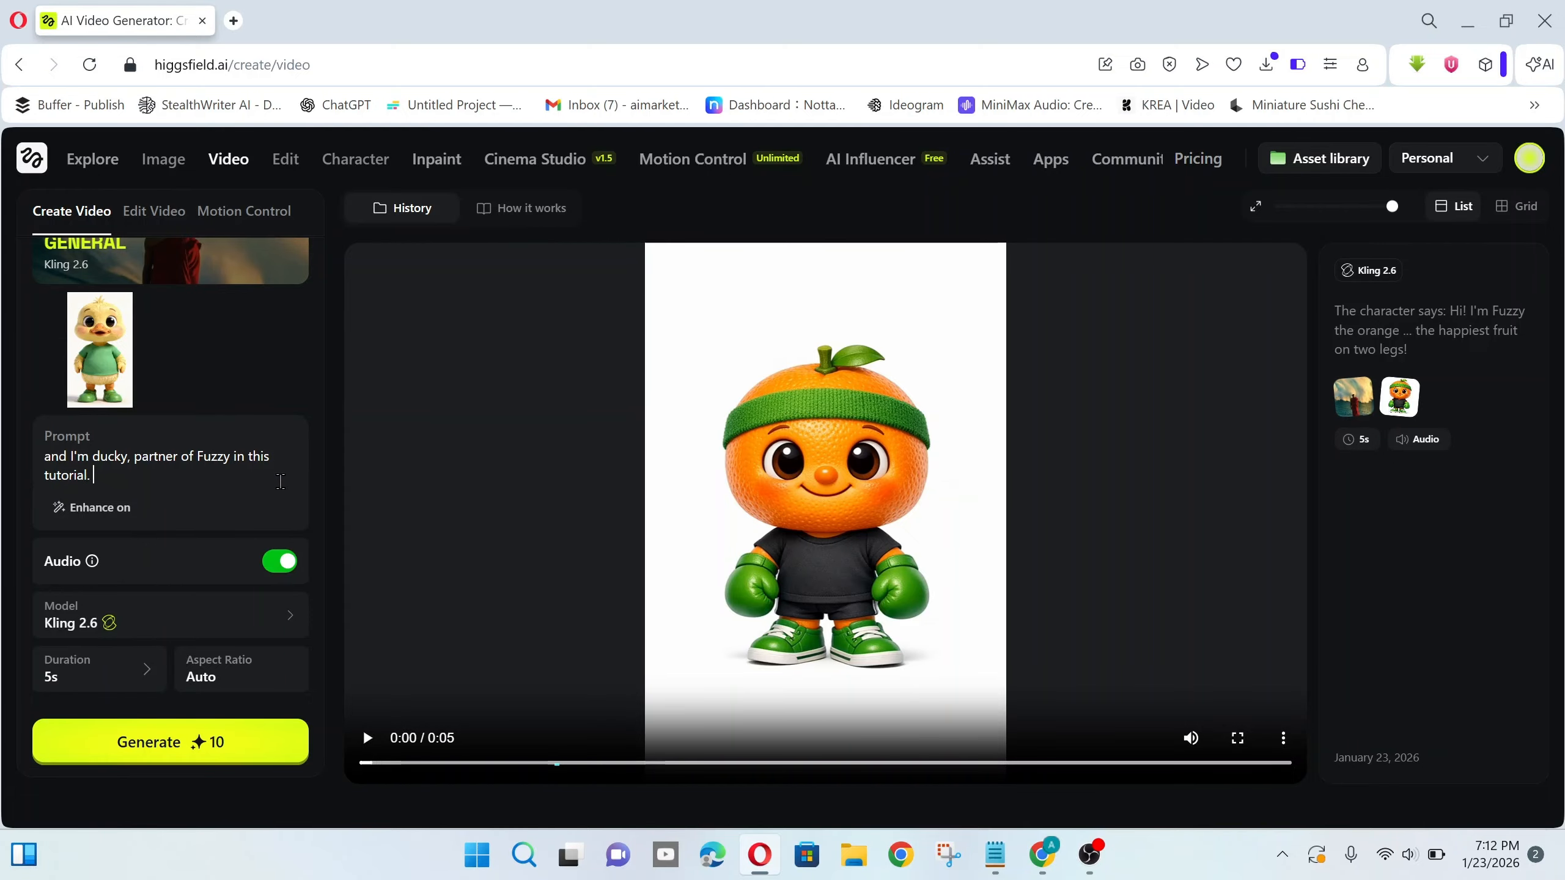
text( no zoom in )
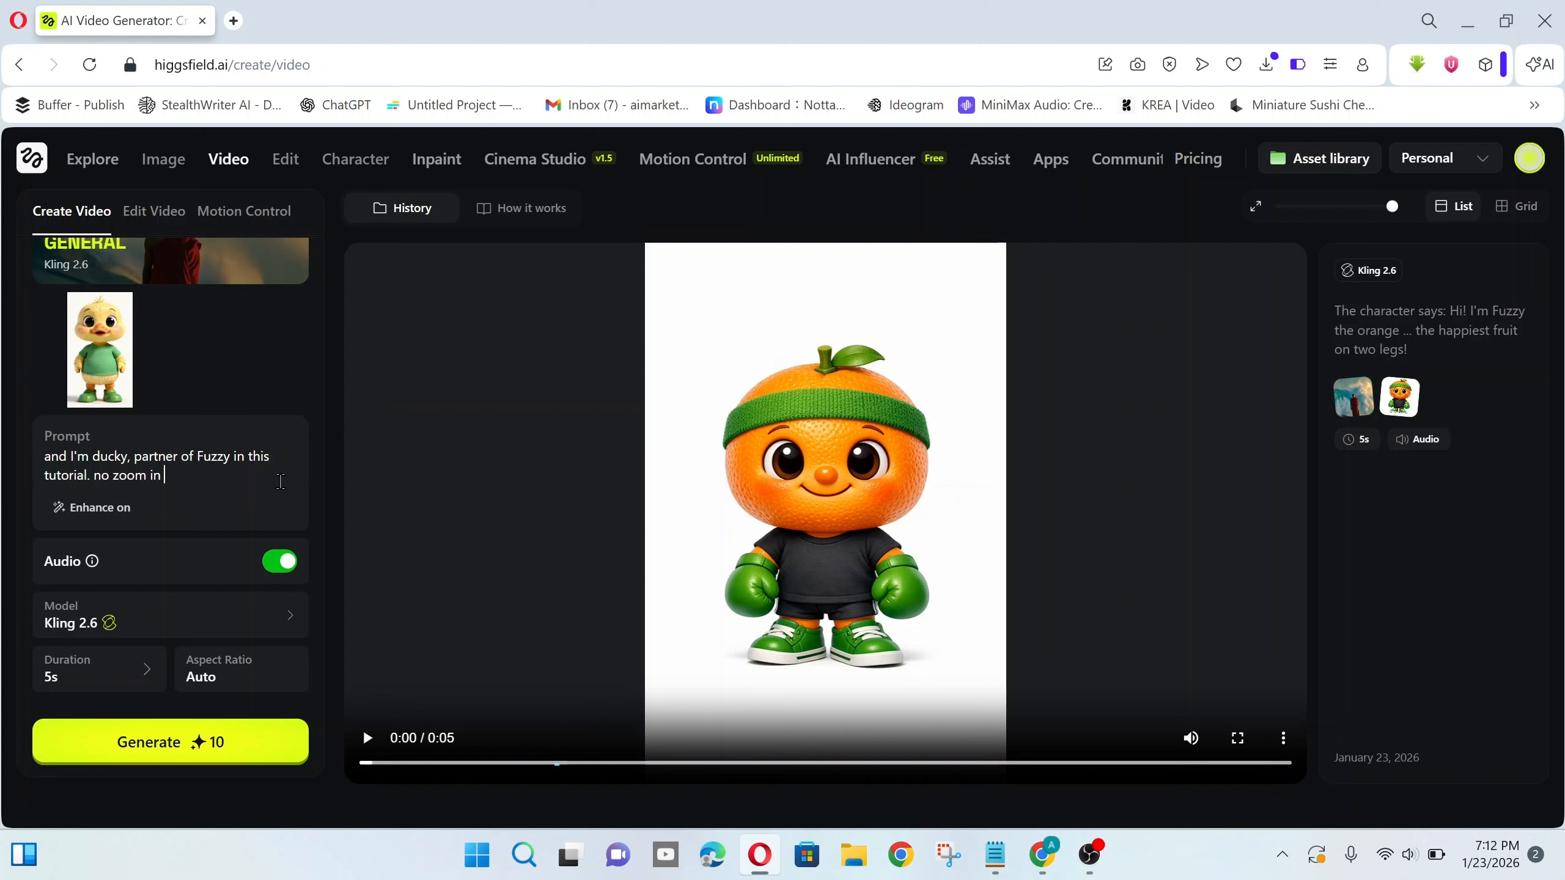
text(or out eff)
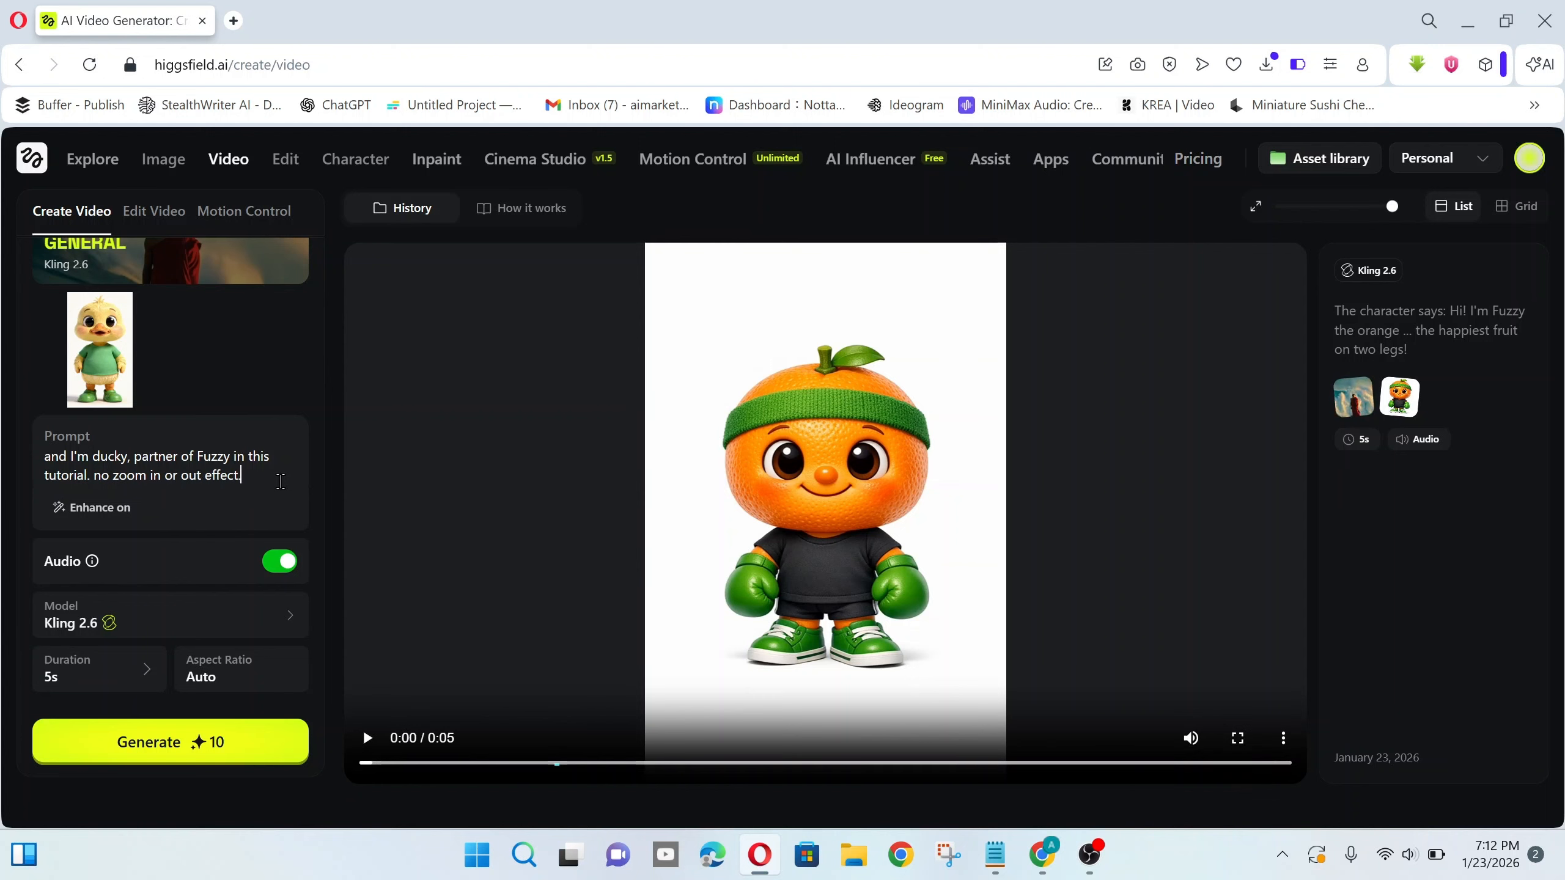
text(ect.)
click(236, 740)
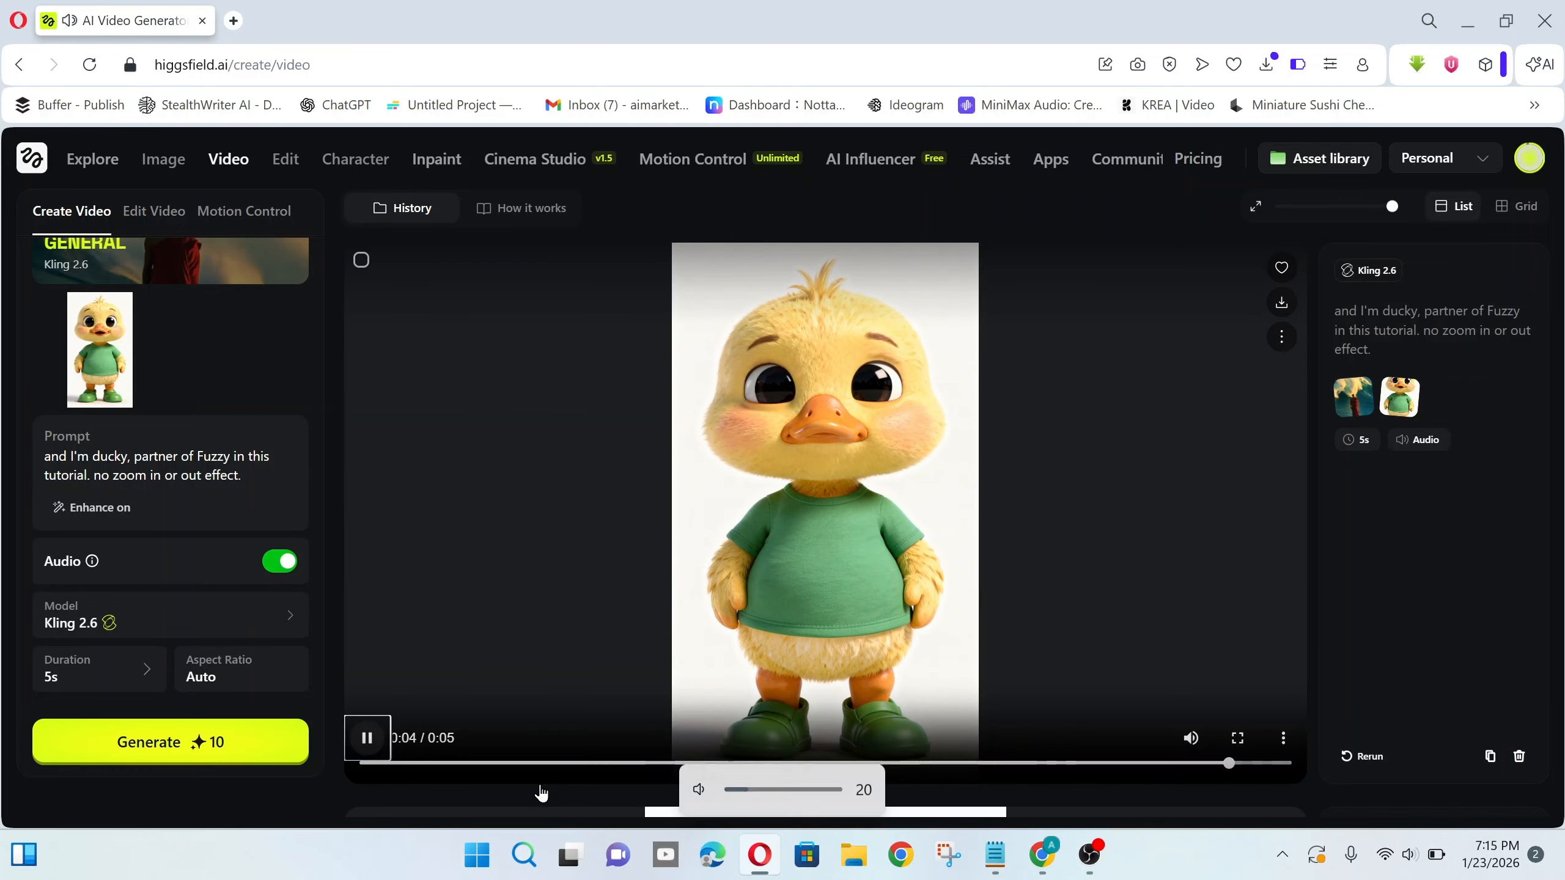
key(XF86AudioRaiseVolume)
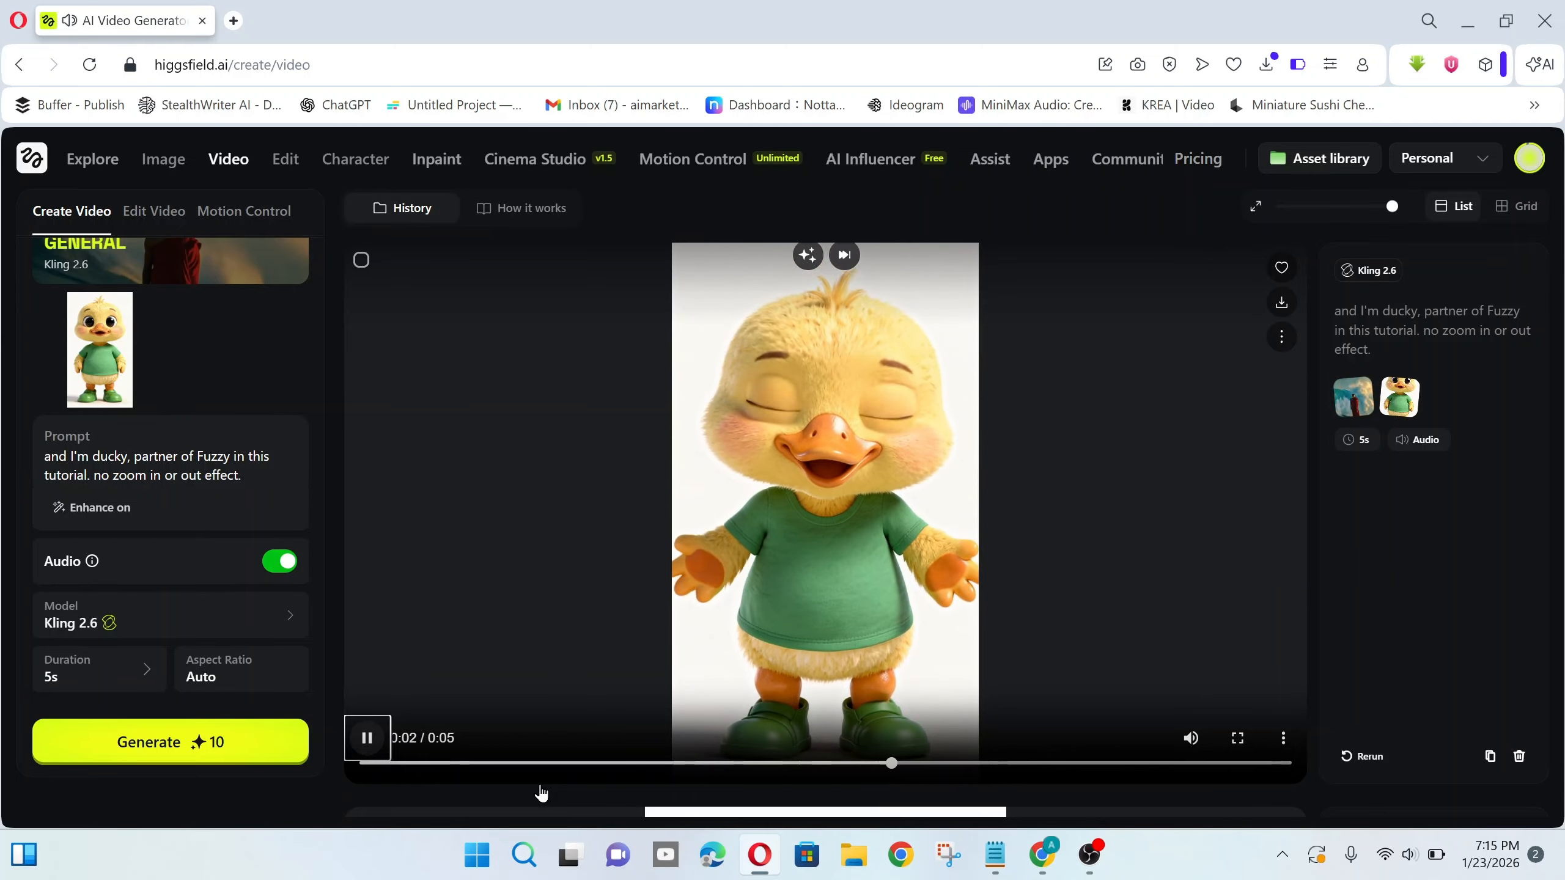
- Pause the duck video at 0:04, just before it ends
click(361, 738)
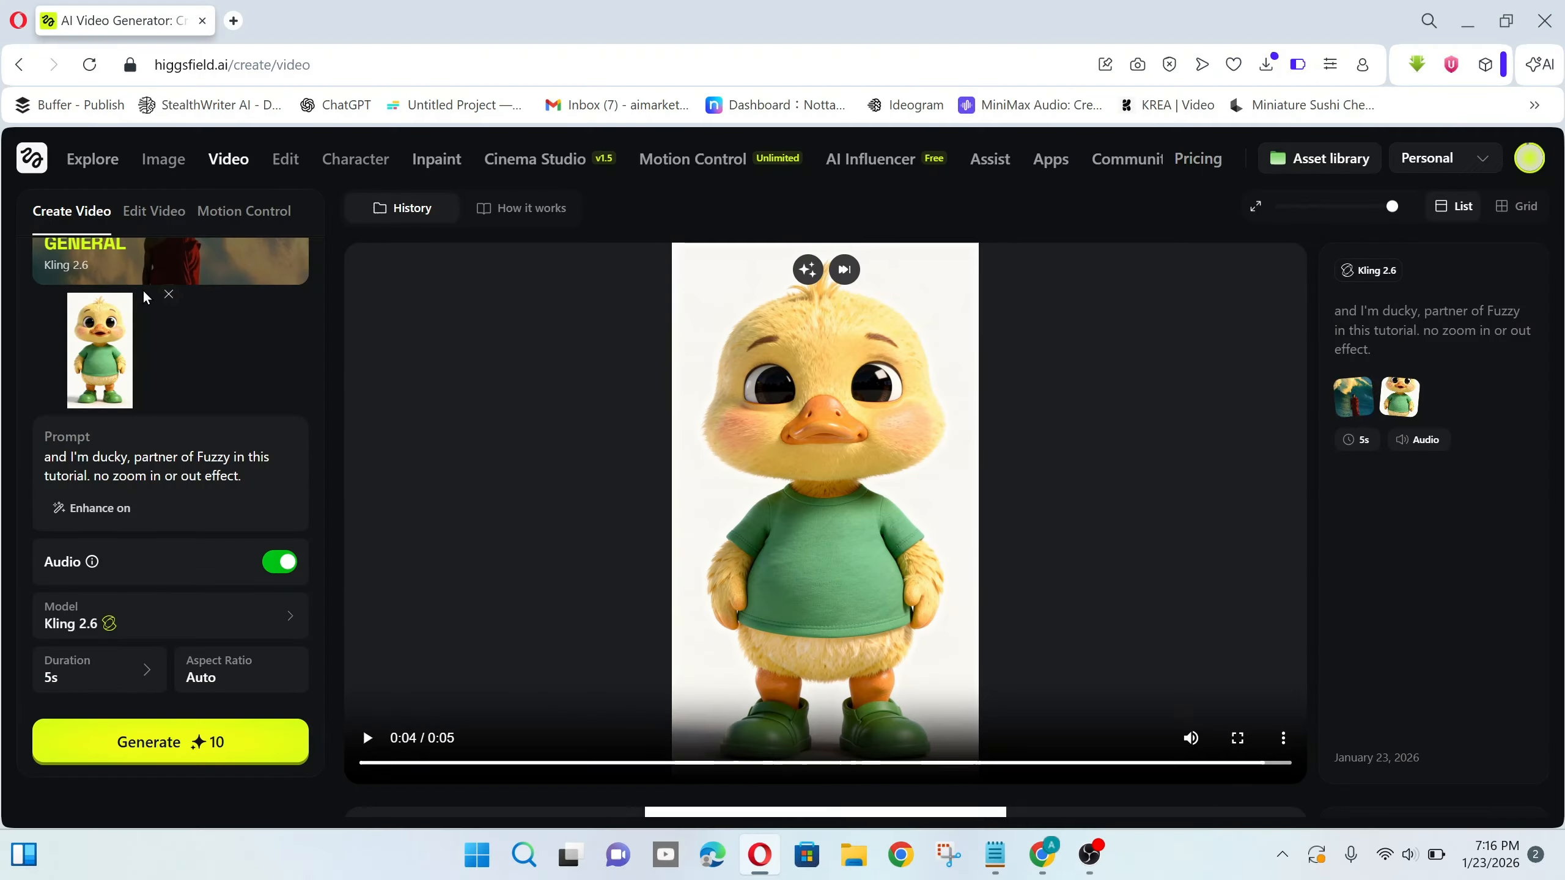
- Replace the duck prompt with the dog podcast prompt pasted as plain text
key(ctrl+a)
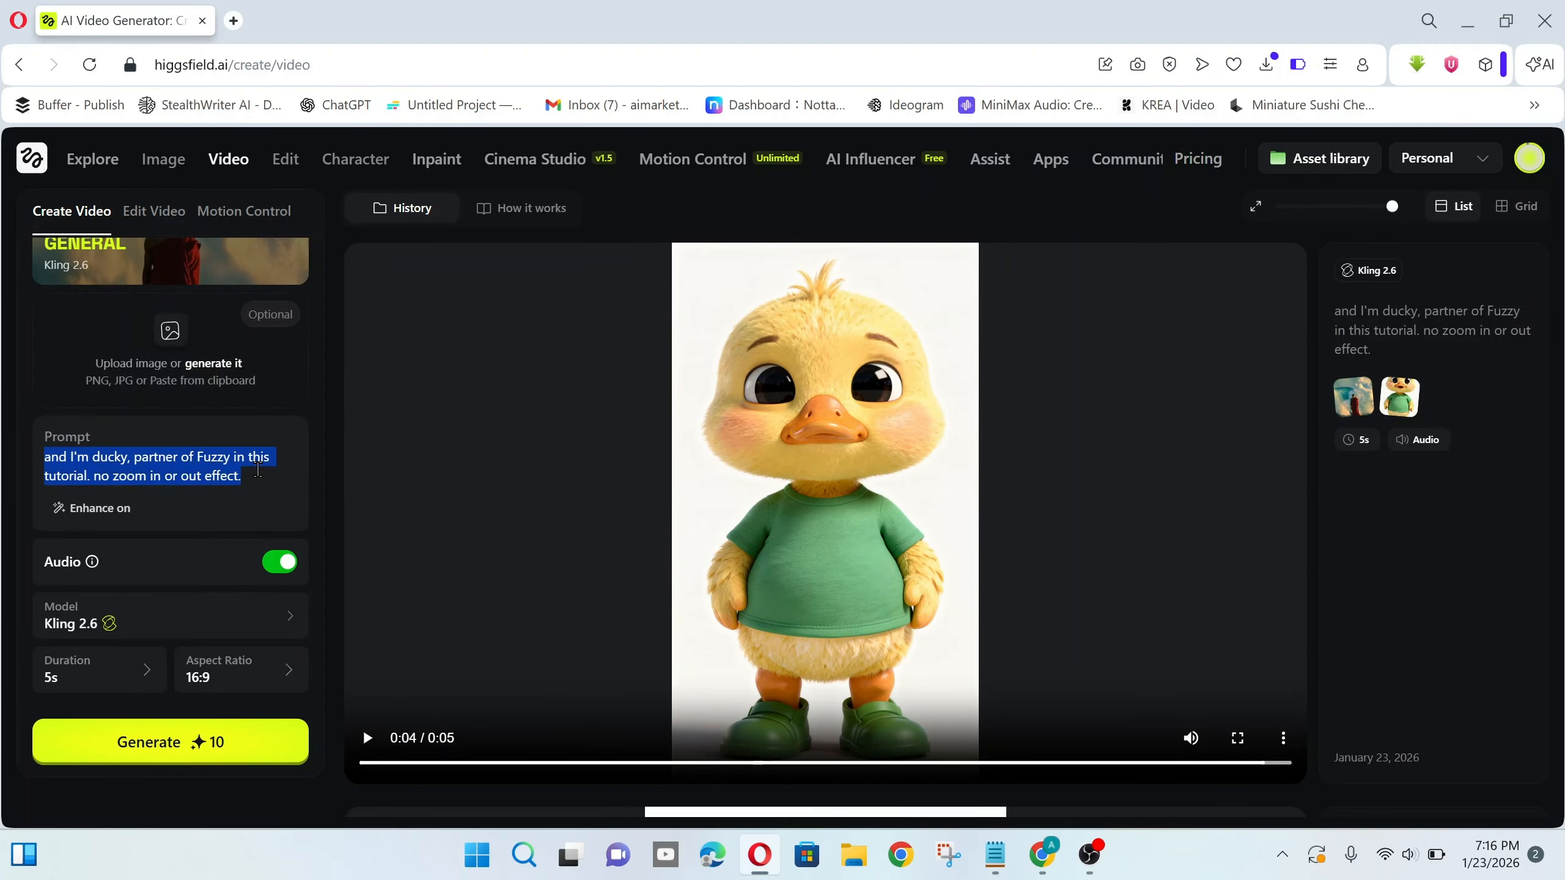
key(BackSpace)
right_click(179, 470)
click(240, 301)
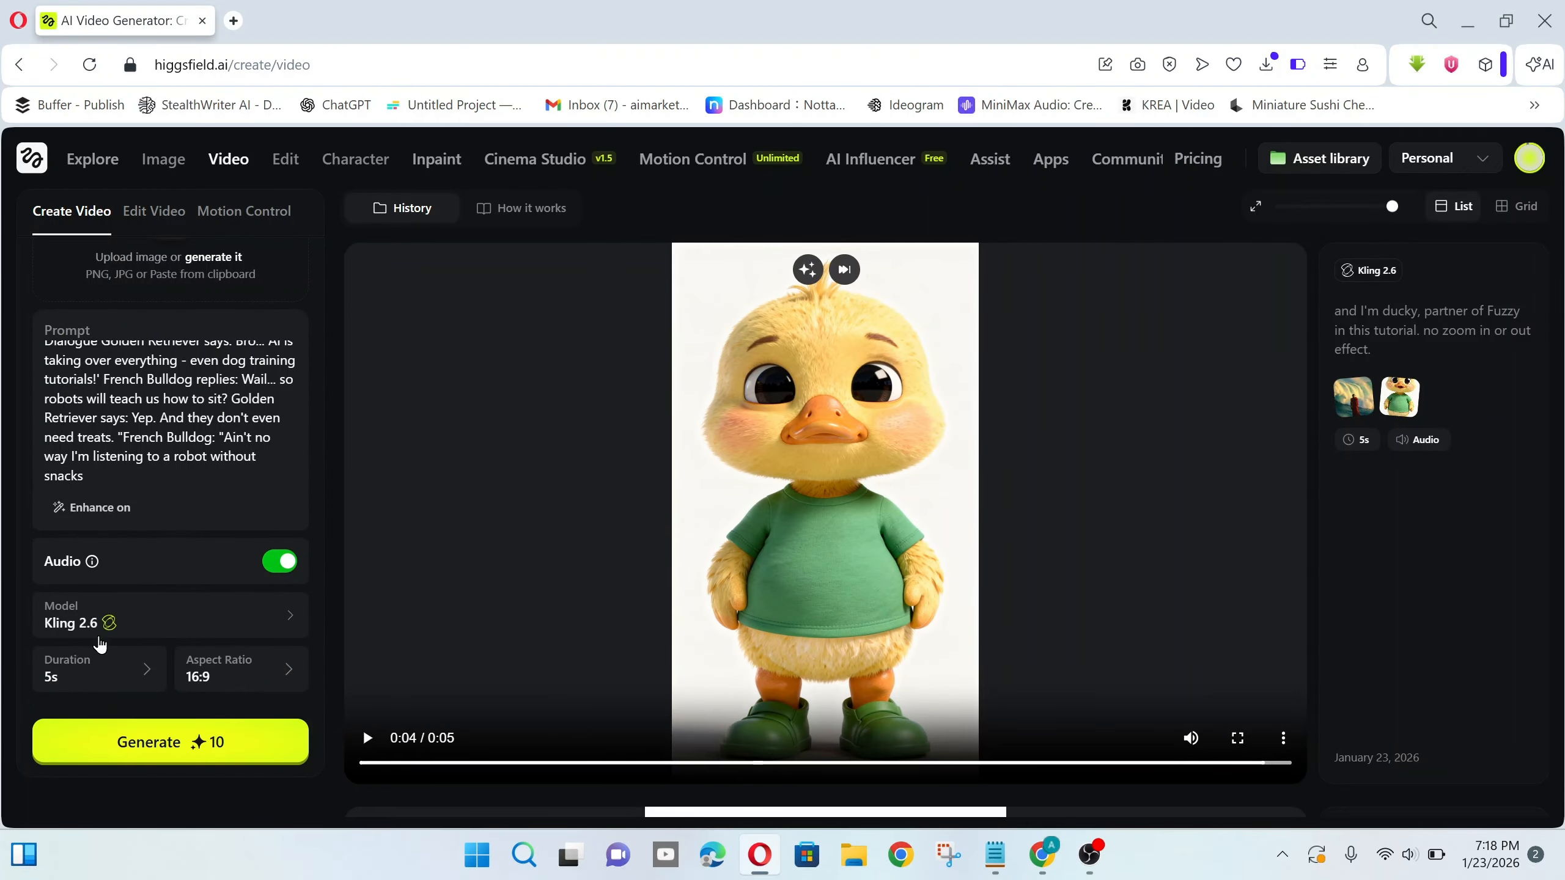
- Generate the dog podcast video at 10 seconds and 9:16, then play it
click(90, 677)
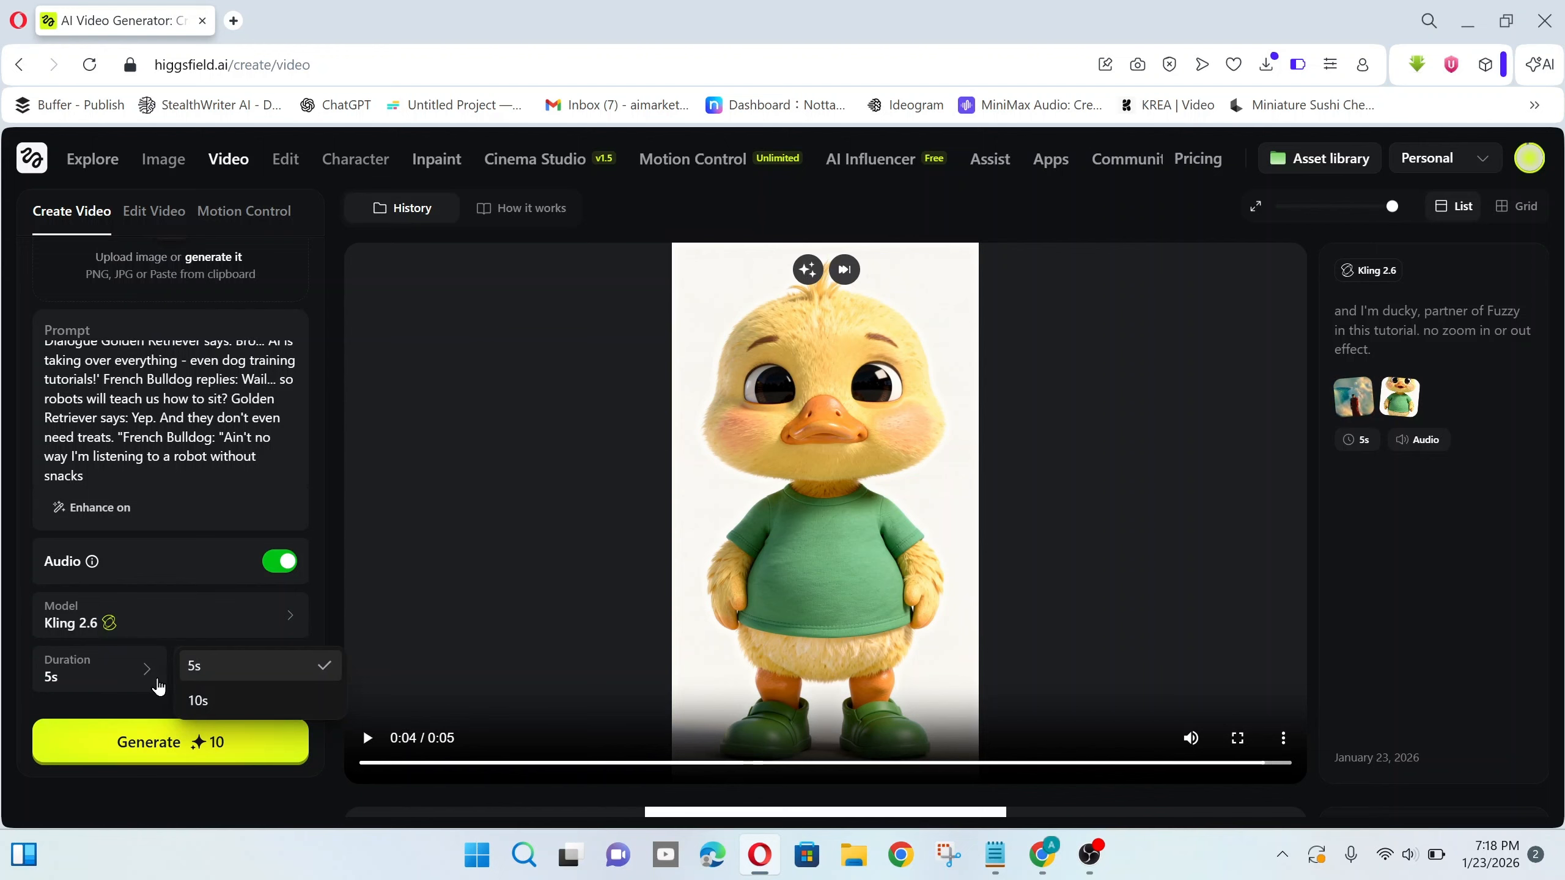
click(229, 703)
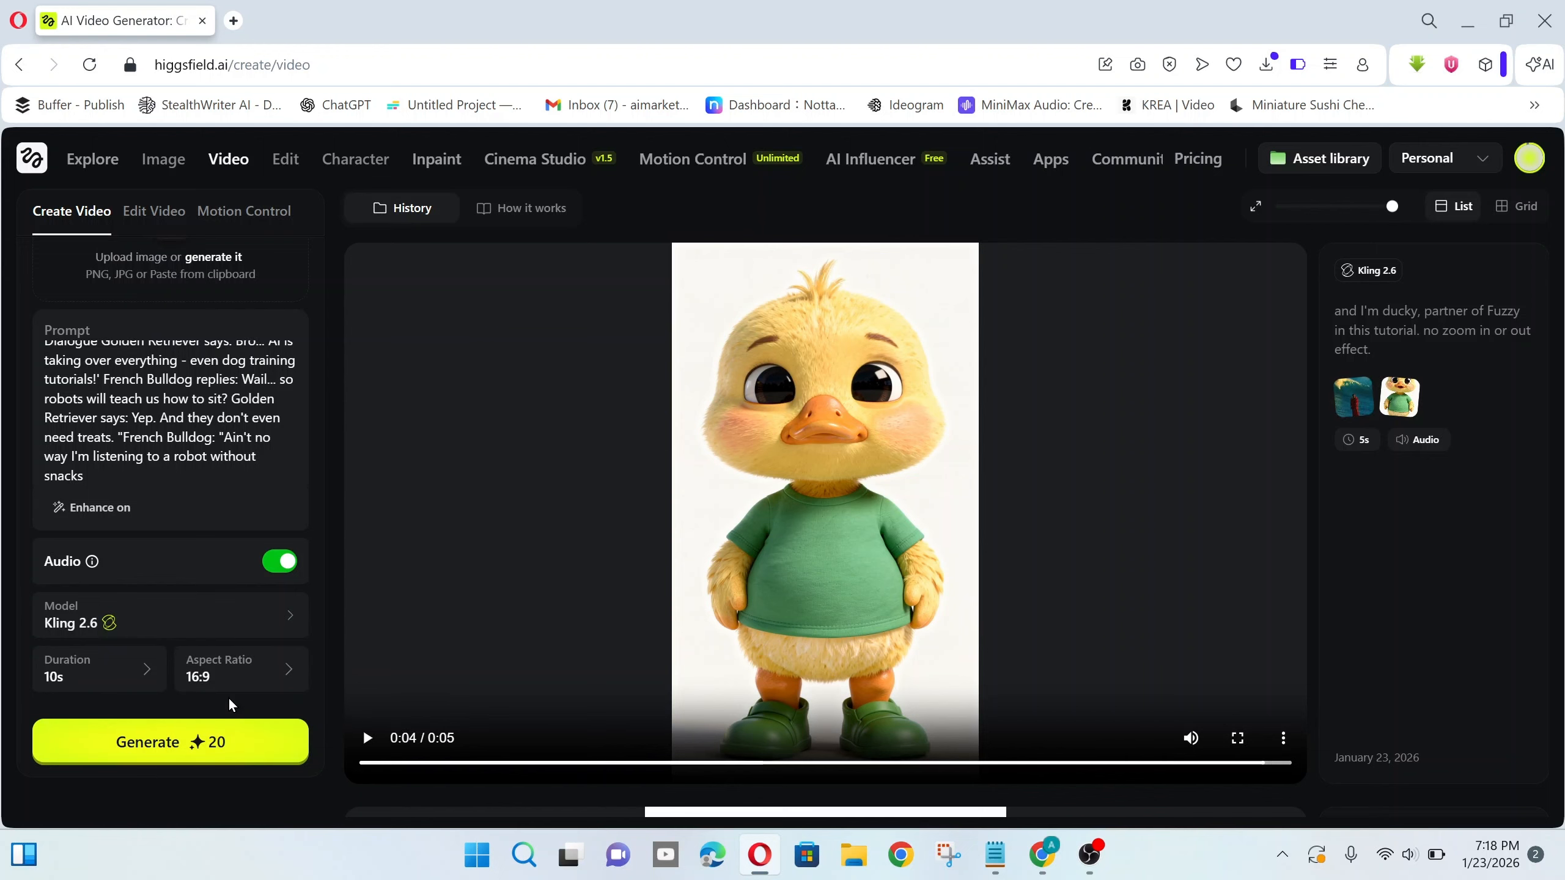
click(237, 678)
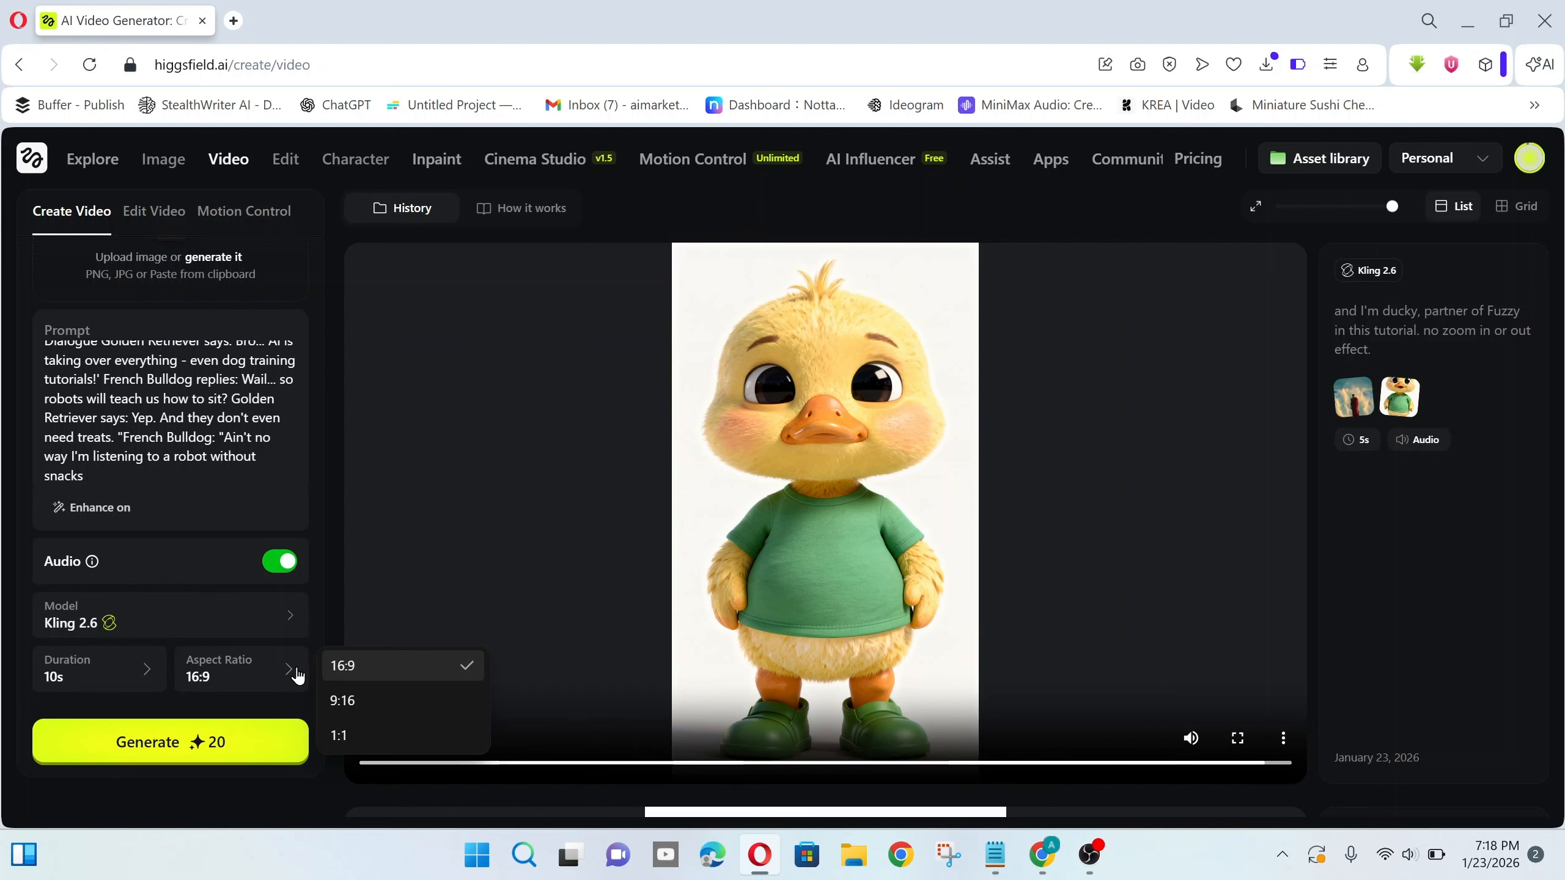
click(373, 703)
click(217, 741)
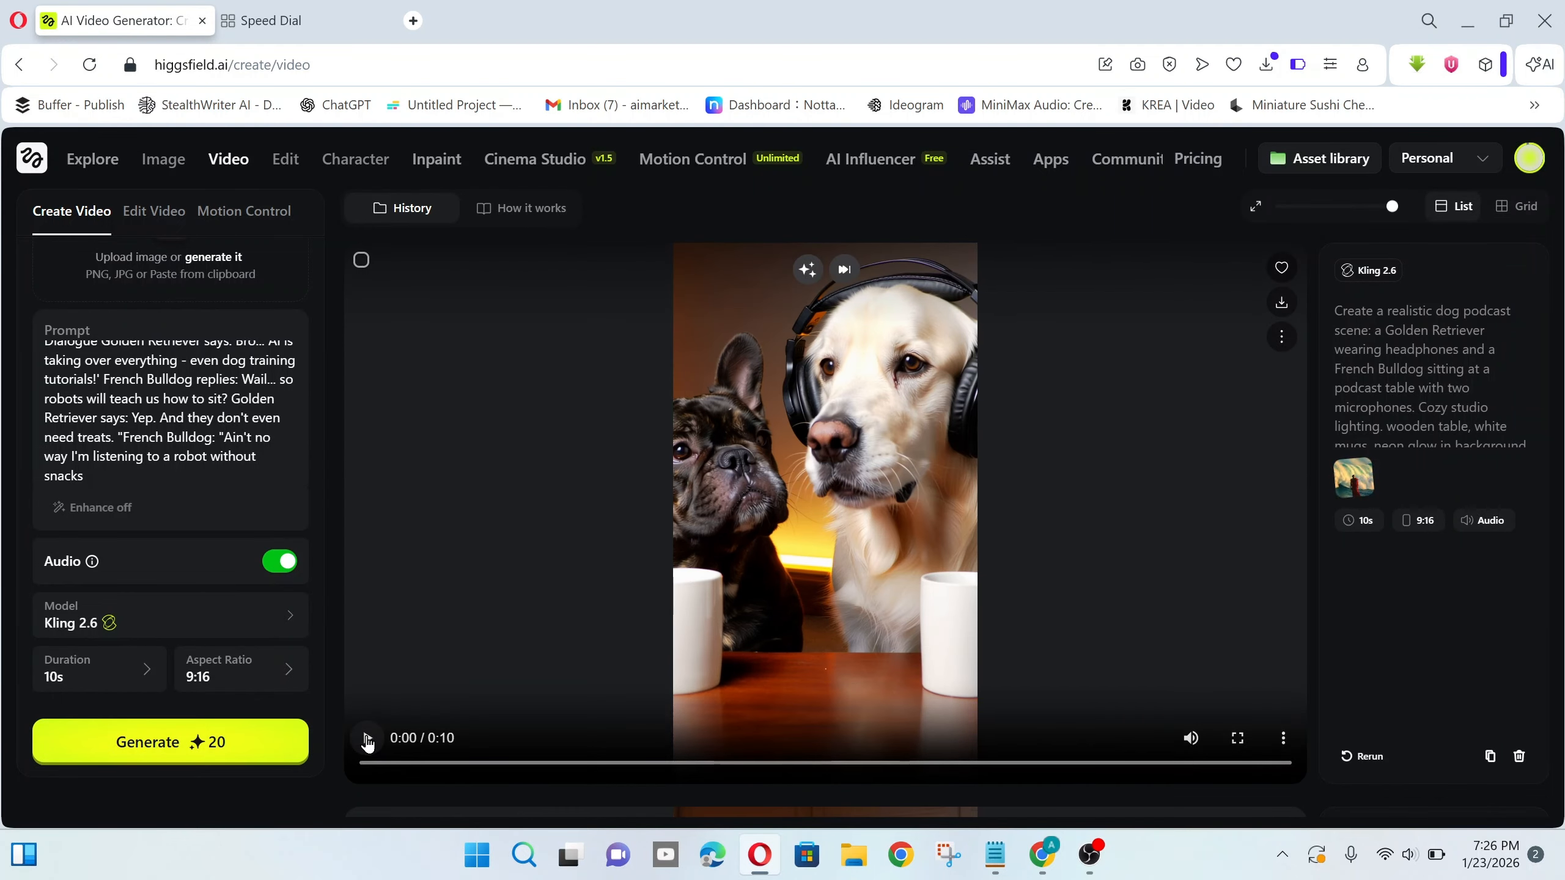
click(367, 739)
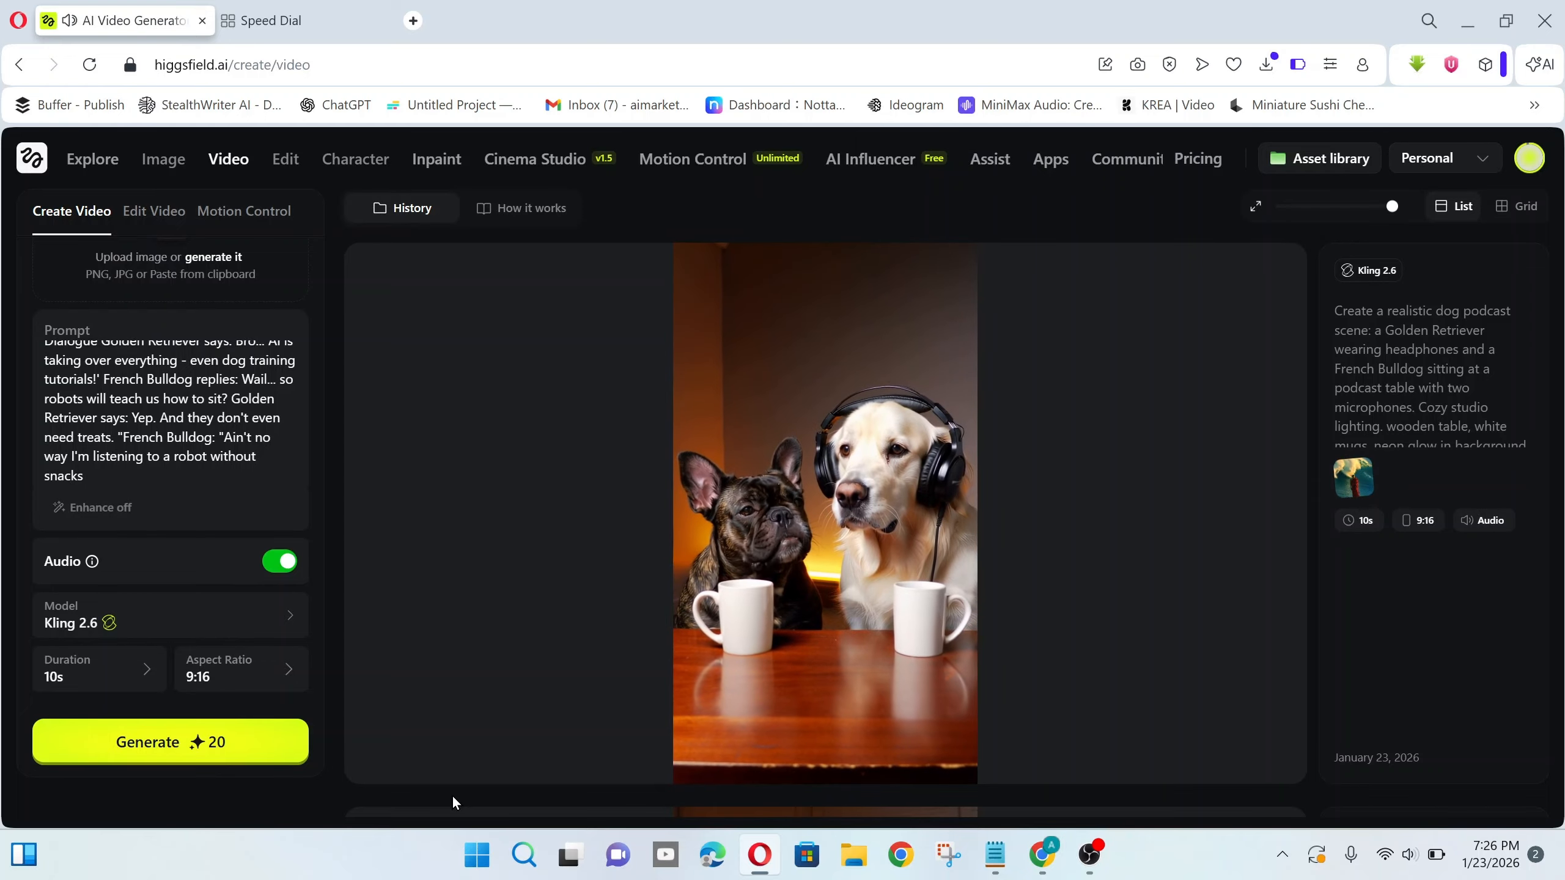
mouse_move(368, 746)
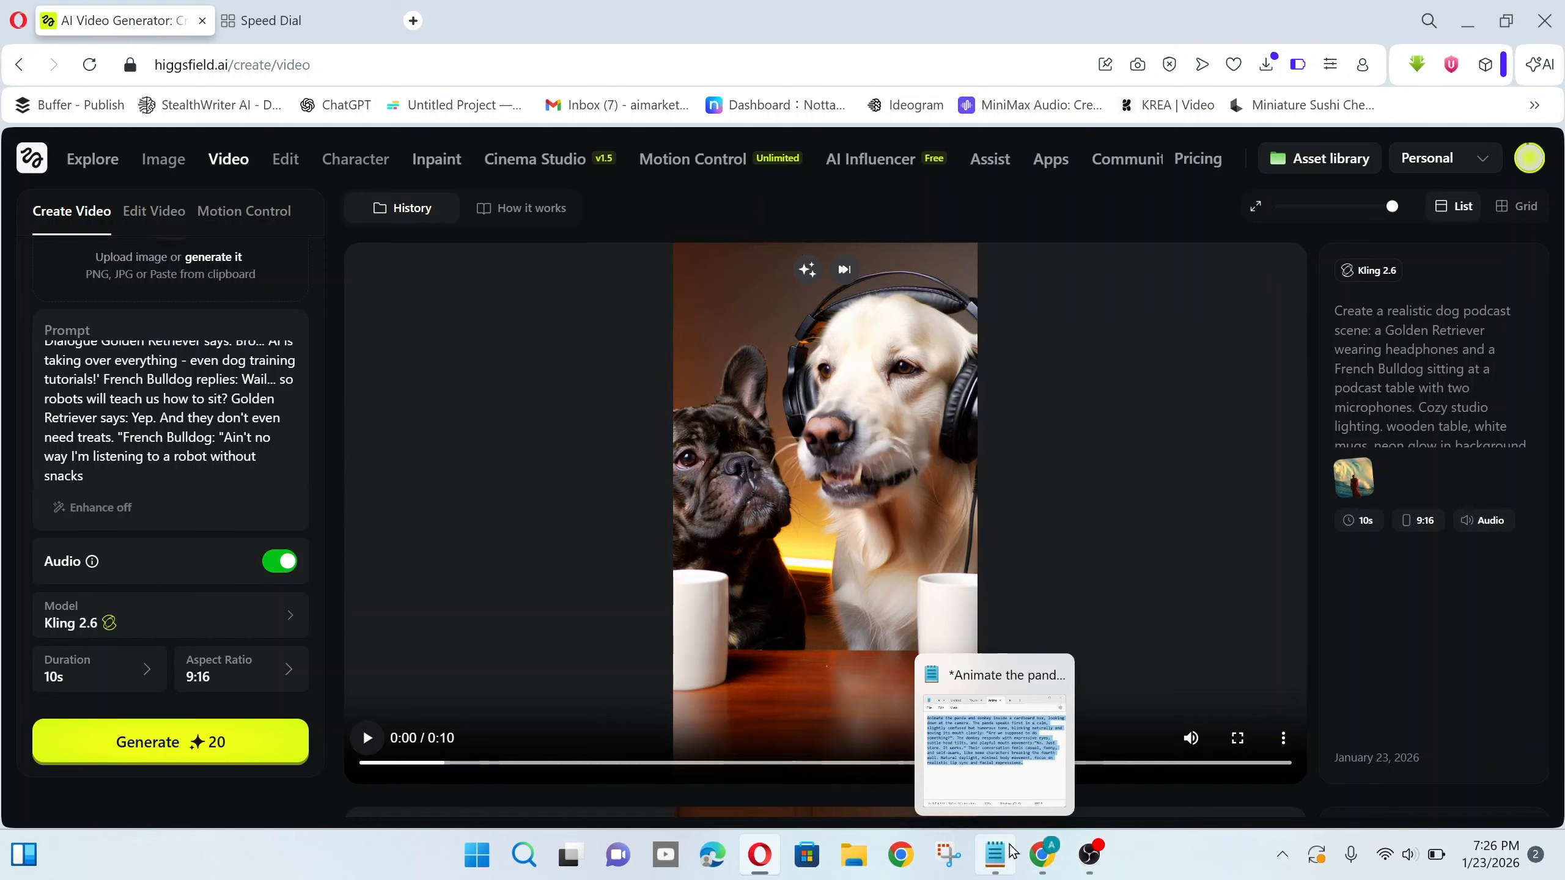
- Copy the panda and donkey prompt paragraph from Notepad
click(999, 813)
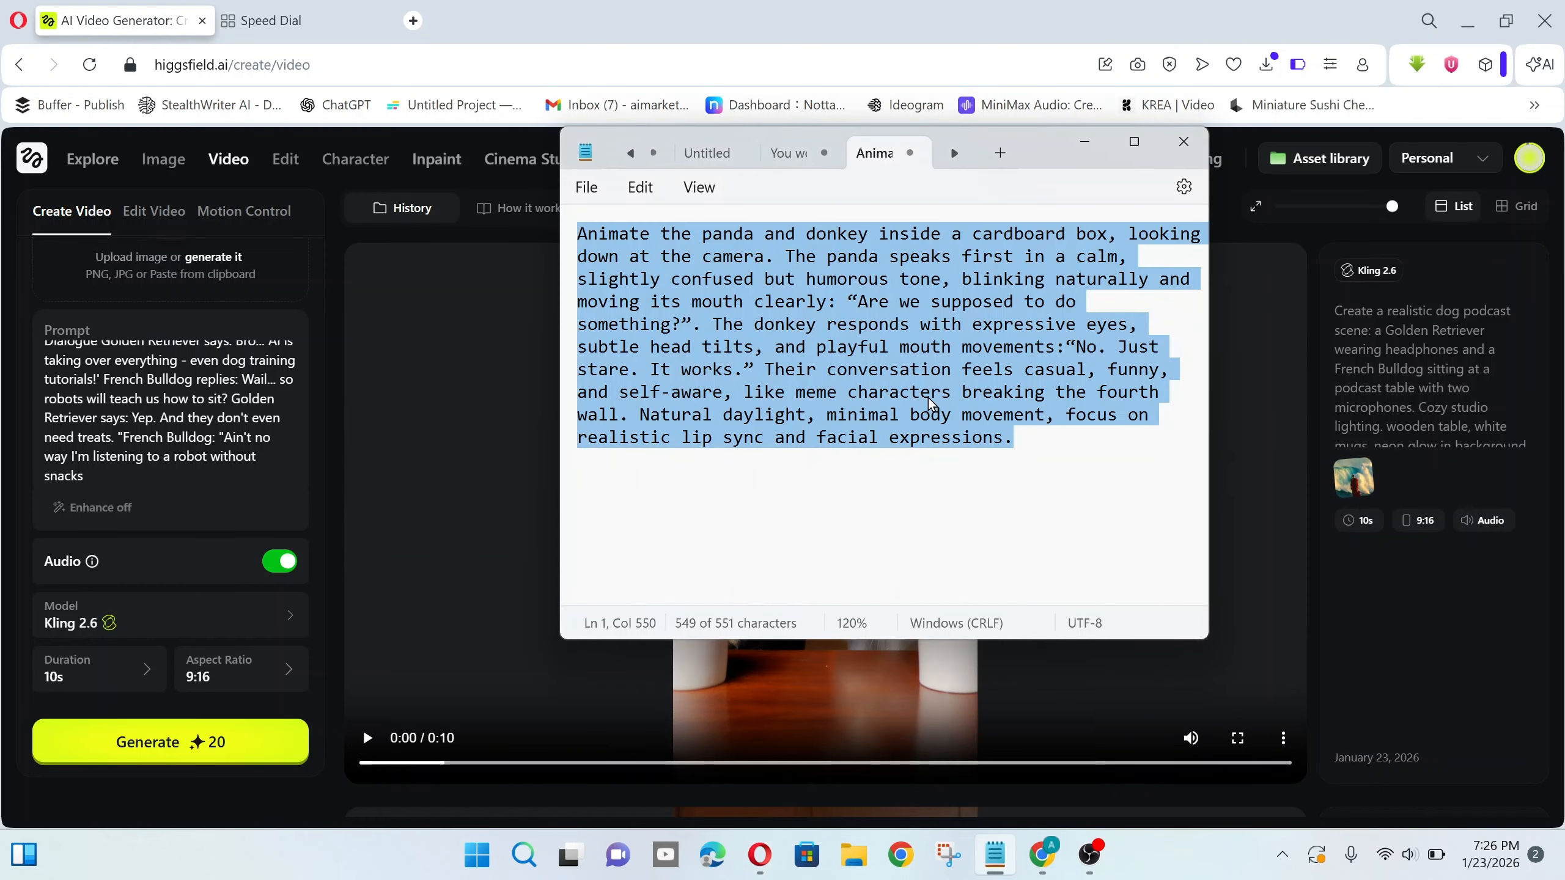
click(931, 397)
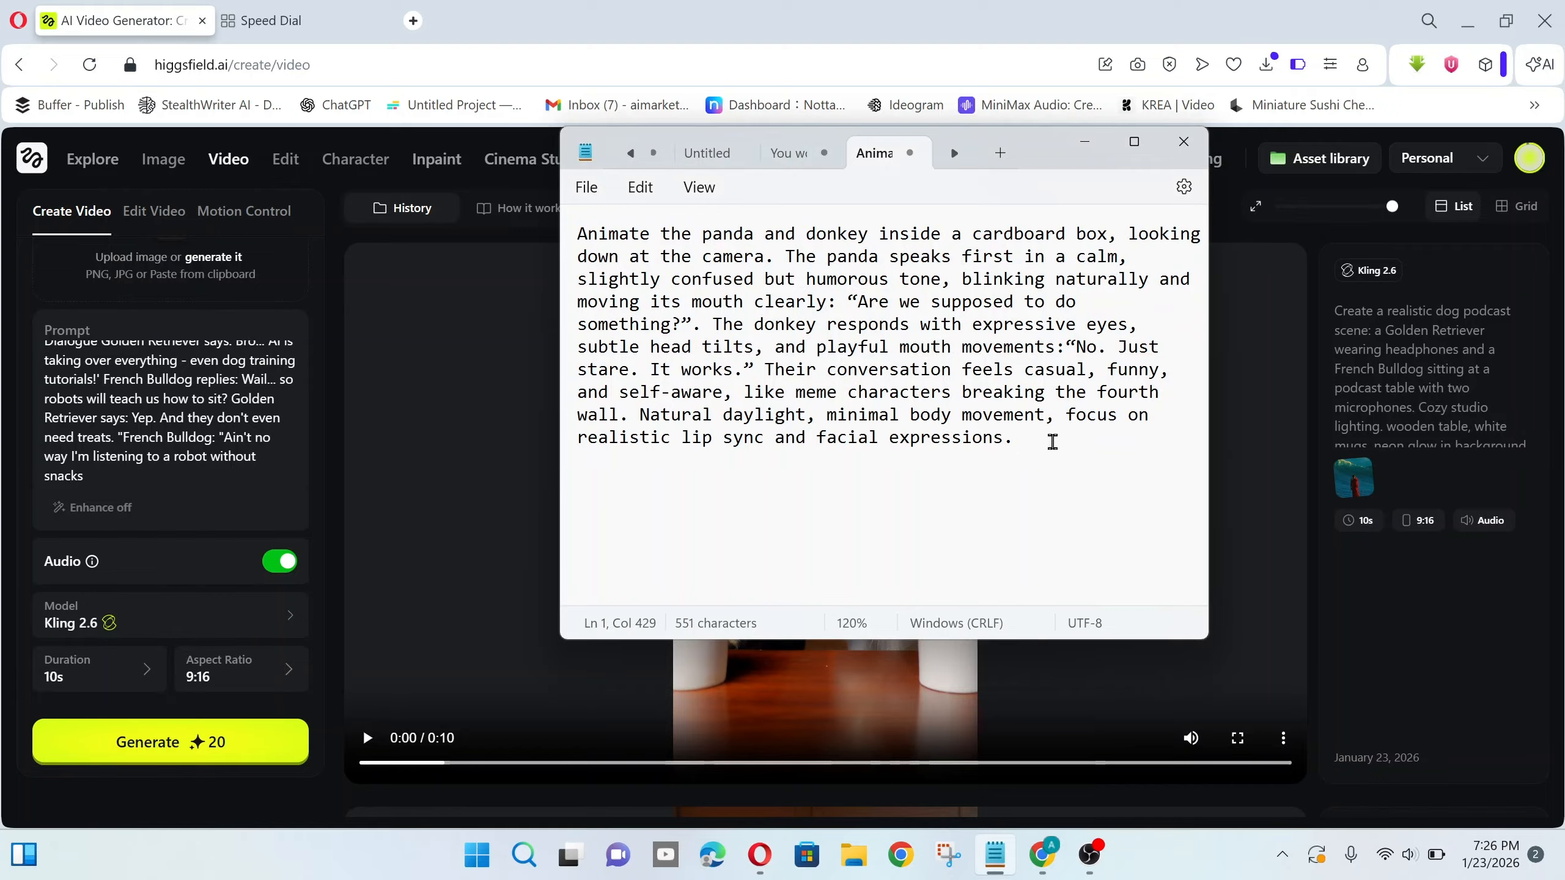
drag(1047, 442, 573, 229)
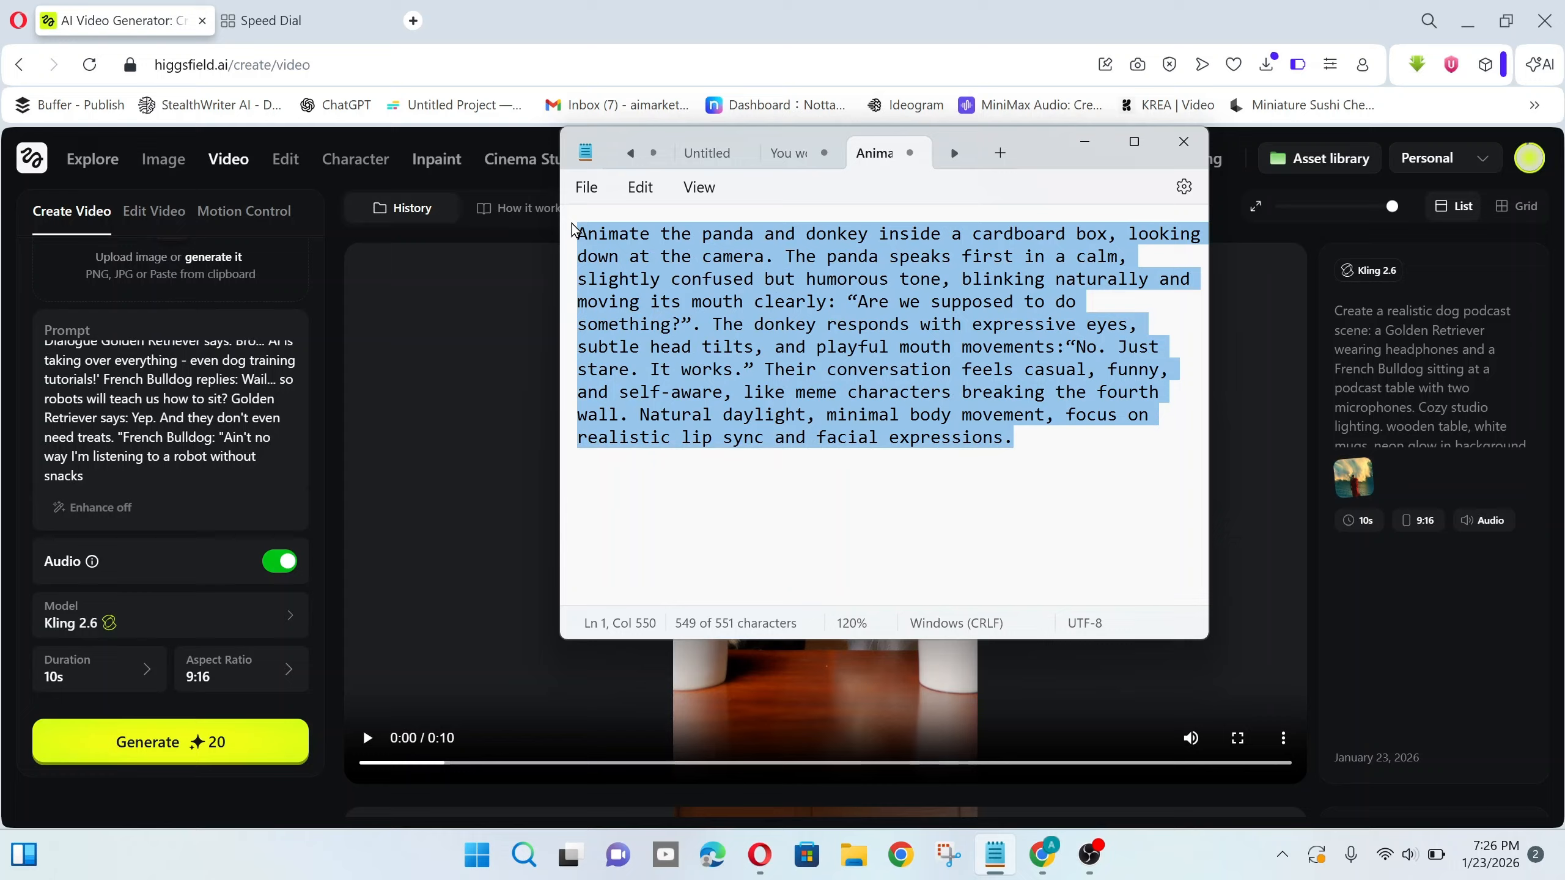
right_click(812, 374)
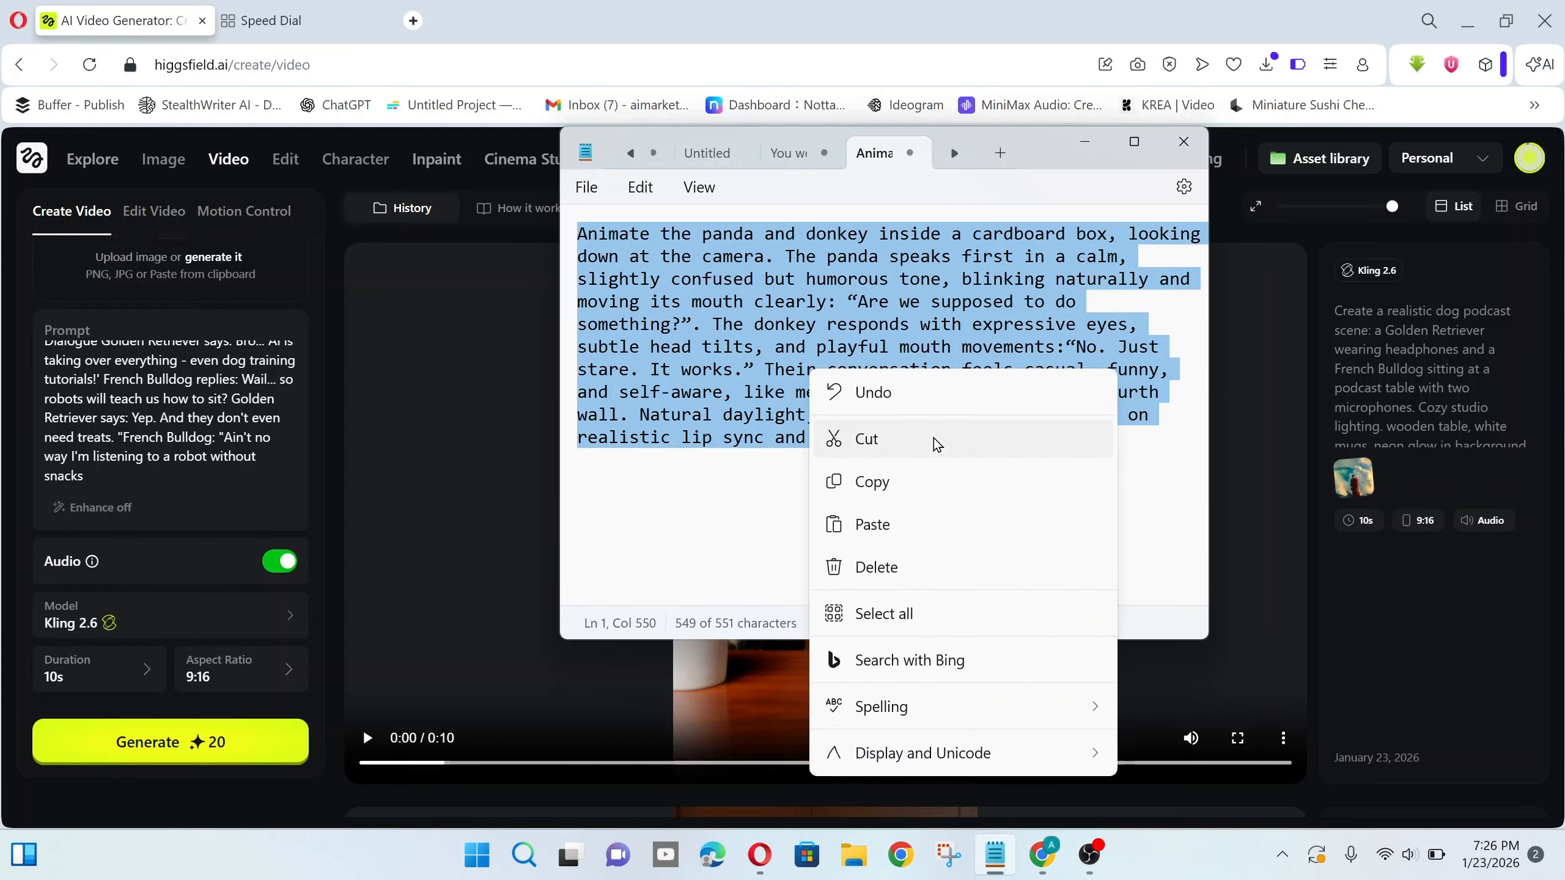
click(923, 500)
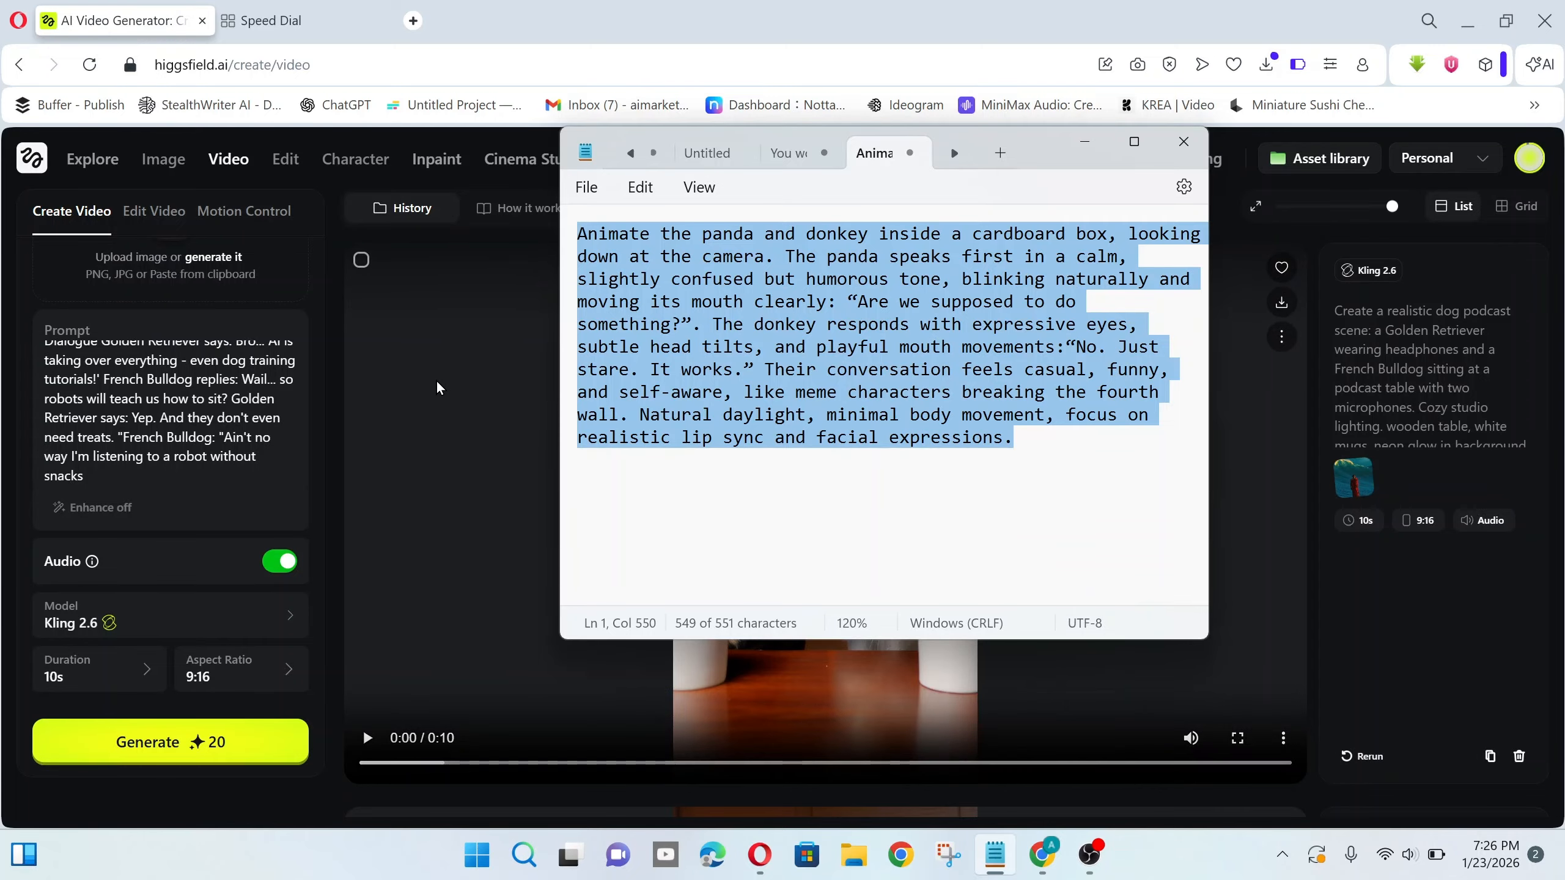
- Replace the dog podcast prompt with the pasted panda-donkey text plus 'no zoom in/out effect', attach Panda.PNG, and generate
click(230, 437)
key(ctrl+a)
key(BackSpace)
click(170, 363)
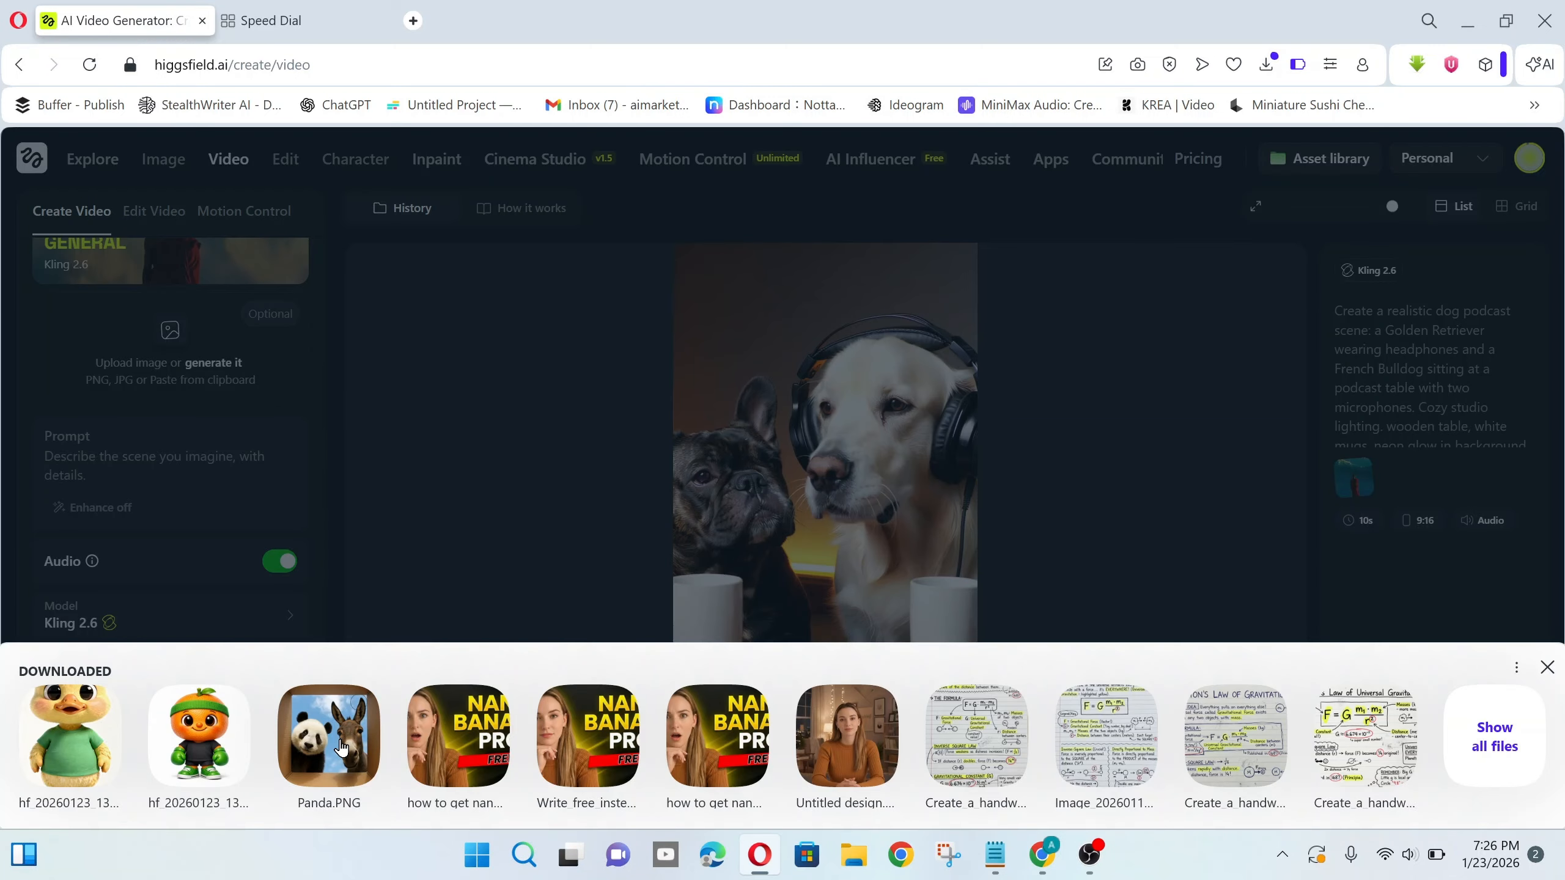
click(341, 747)
key(ctrl+v)
text(no zoom in/out effe)
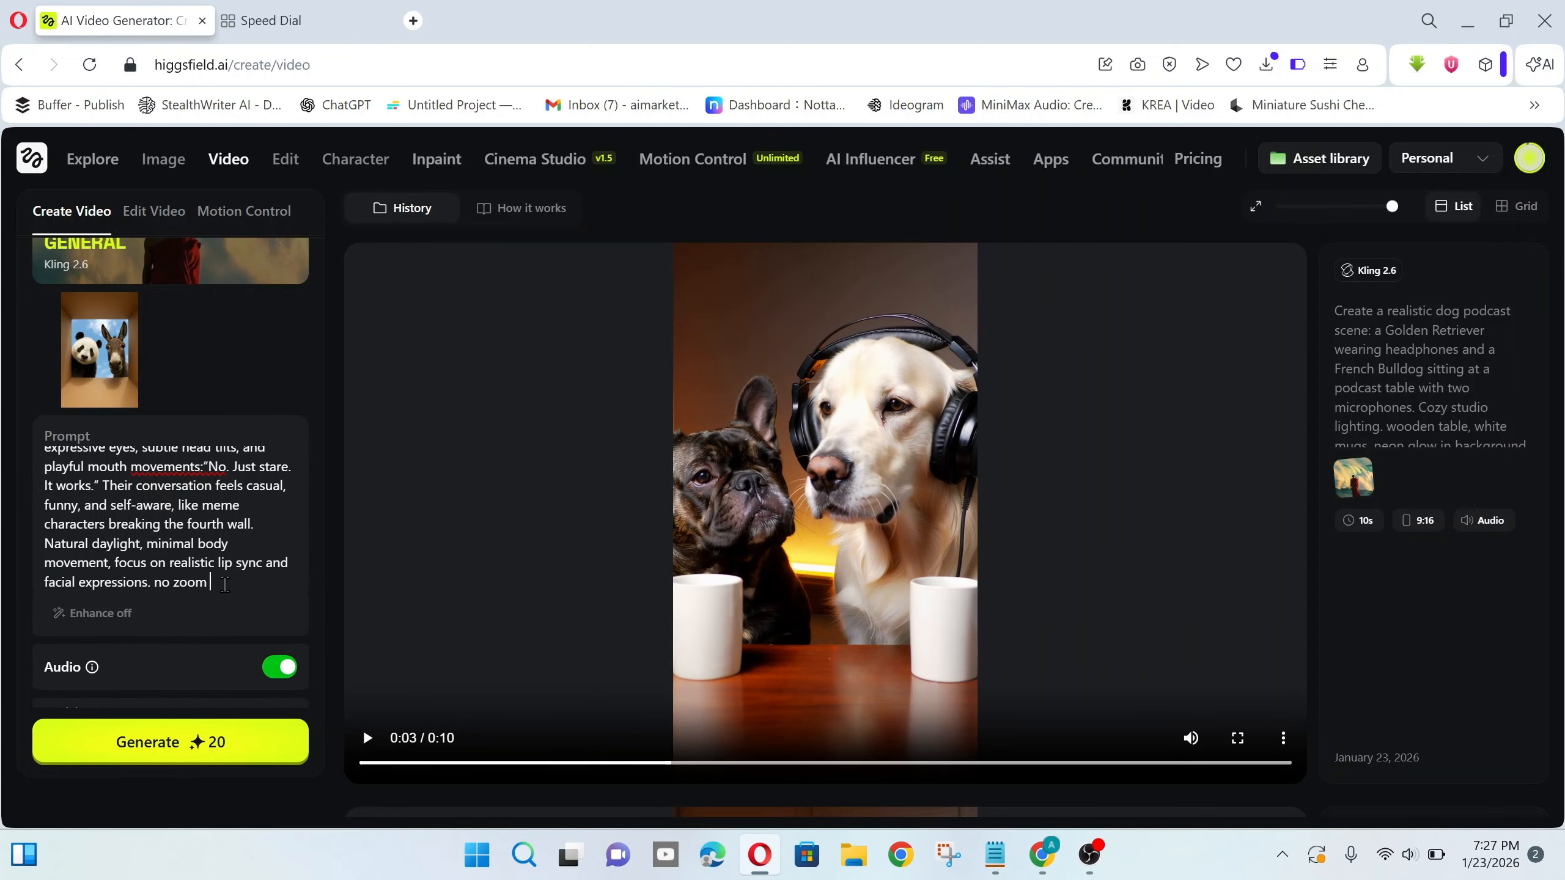
scroll(170, 555, down, 2)
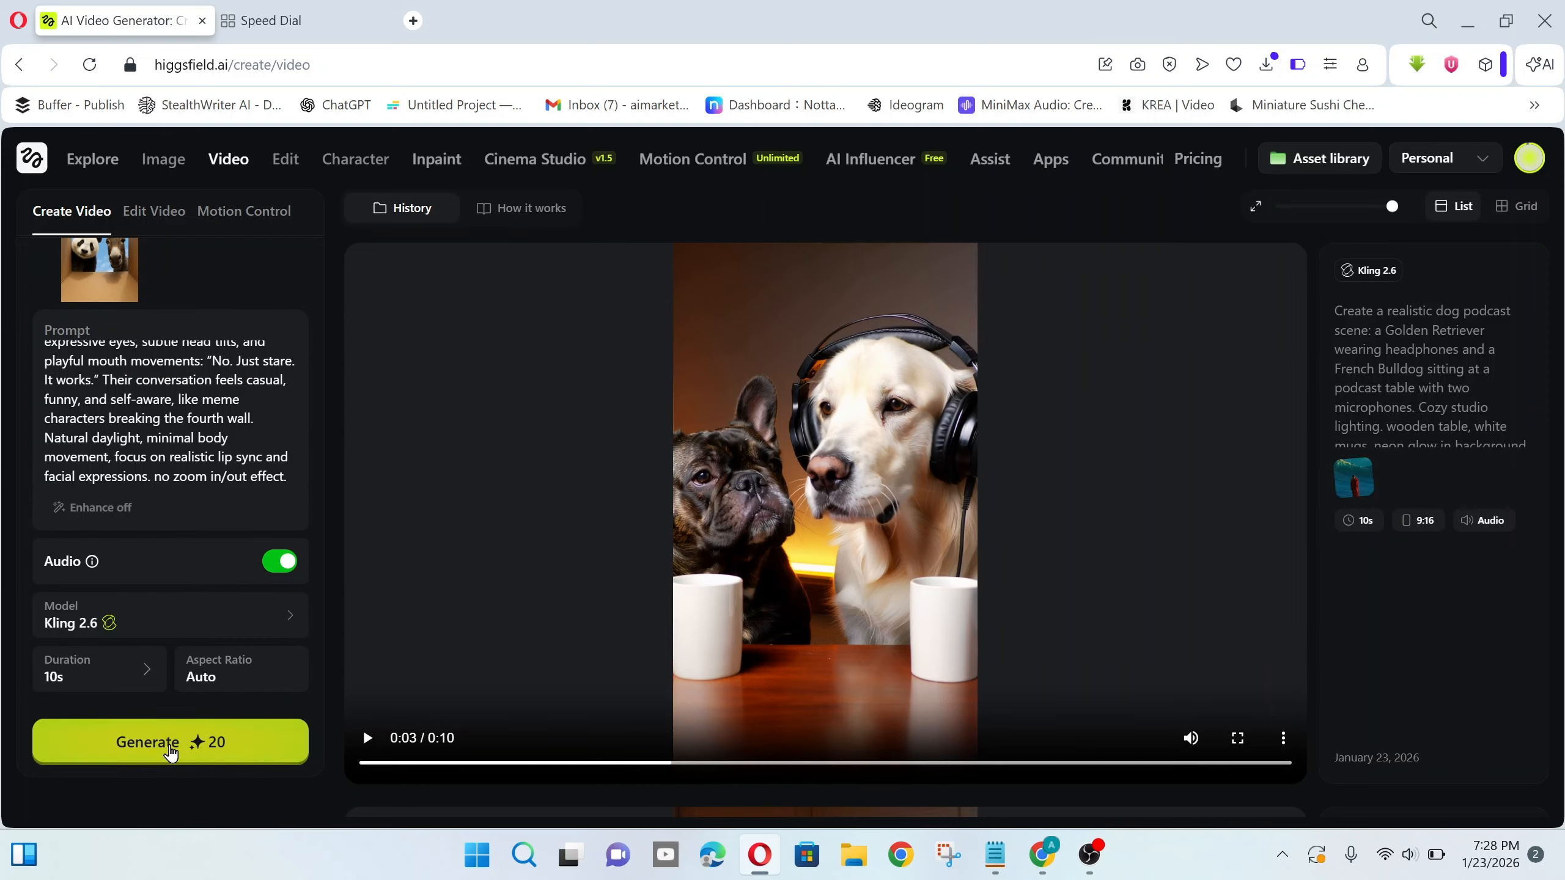
click(167, 744)
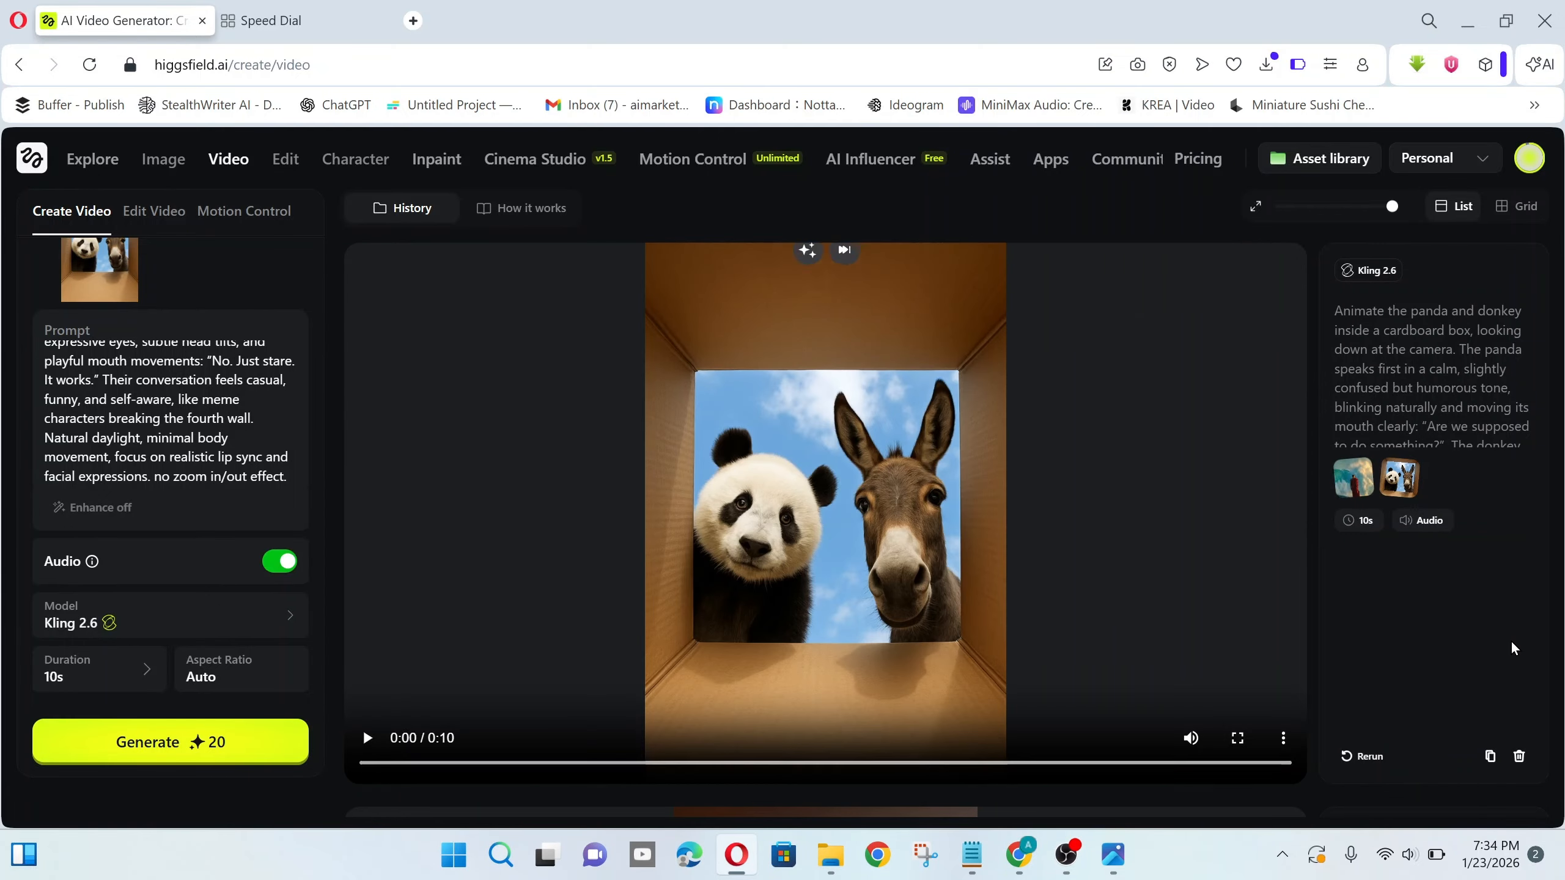
- Play the generated 10-second panda and donkey cardboard-box video in History
click(367, 739)
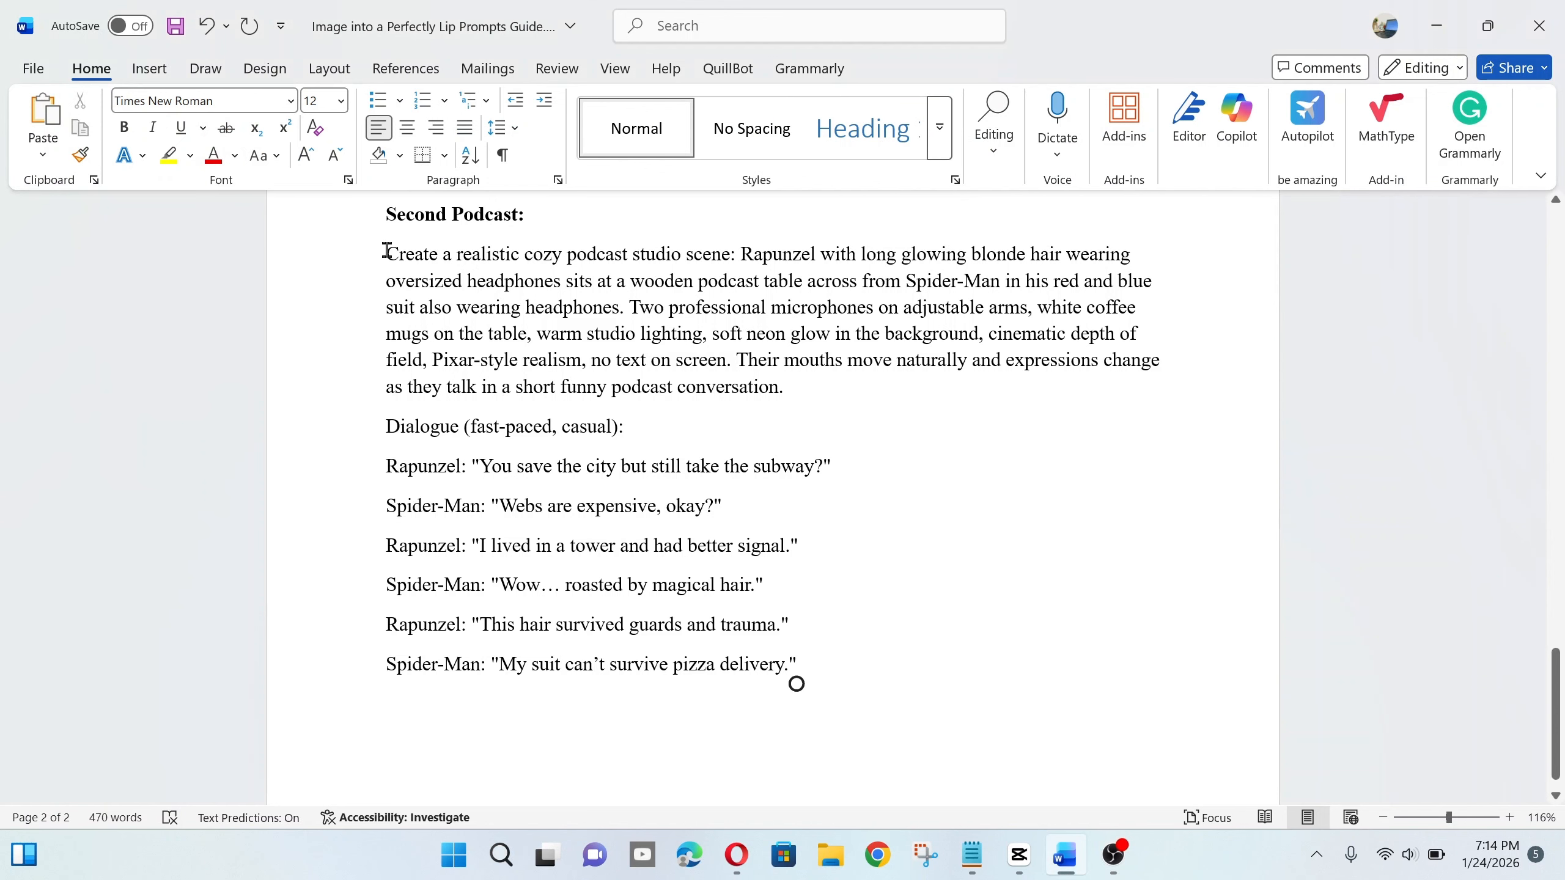
drag(387, 250, 843, 681)
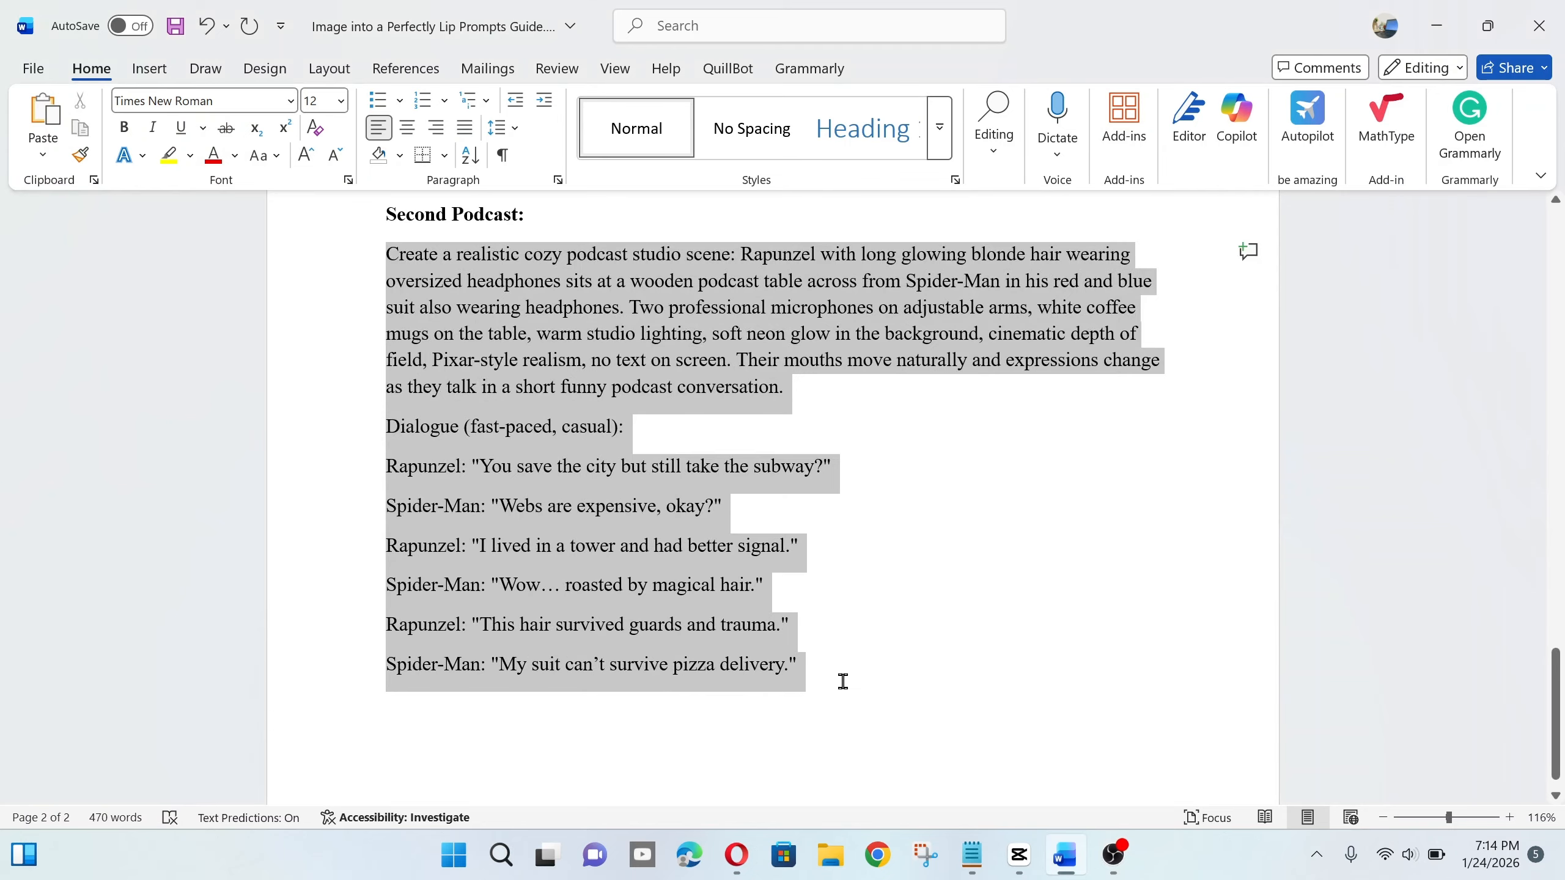
click(858, 720)
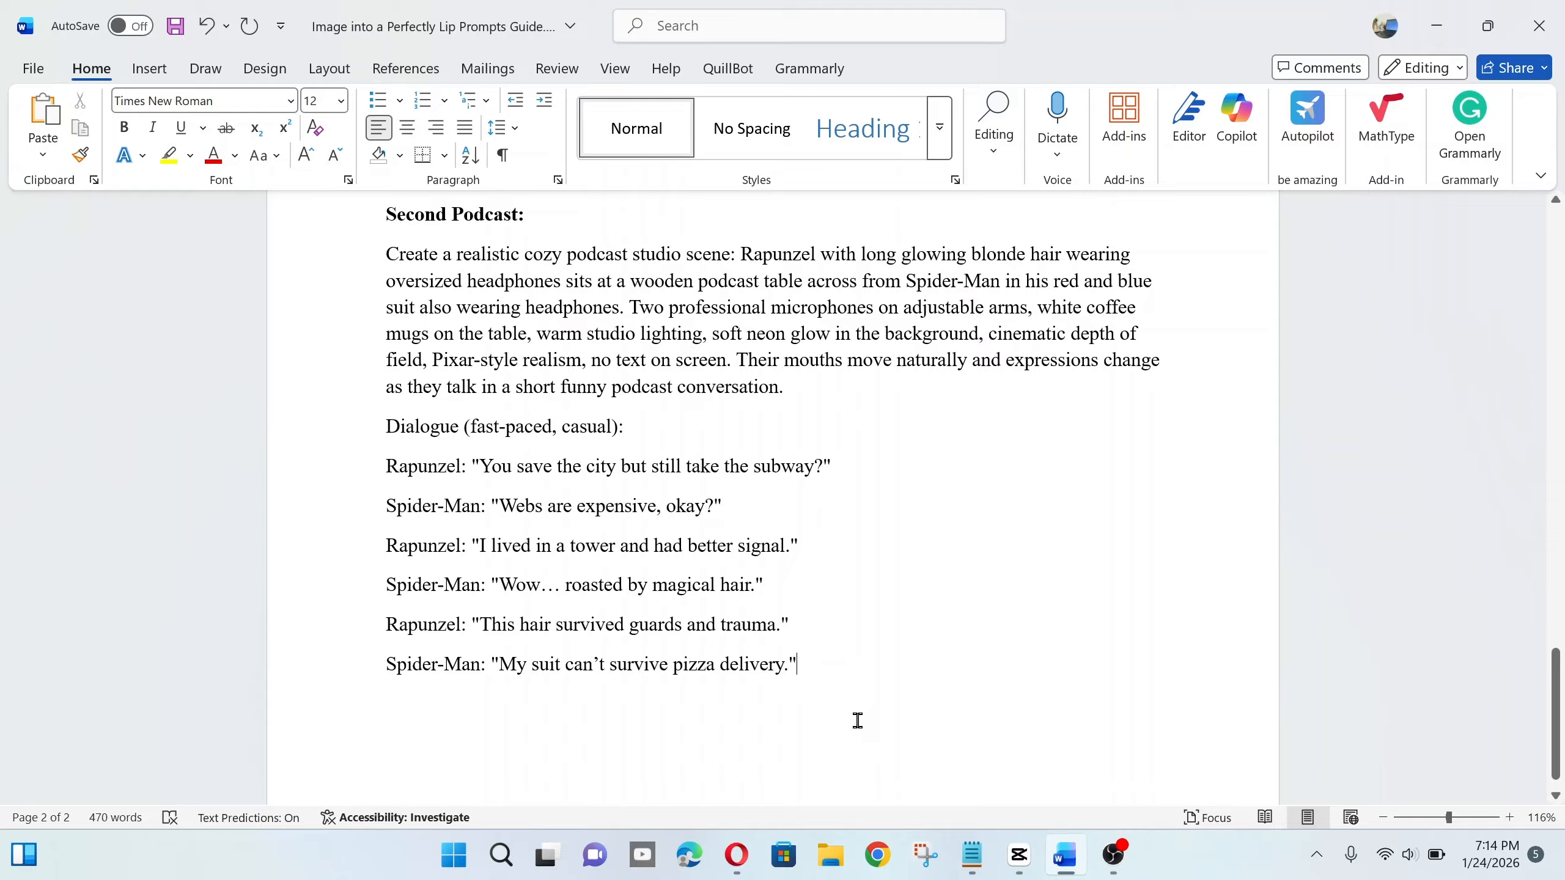